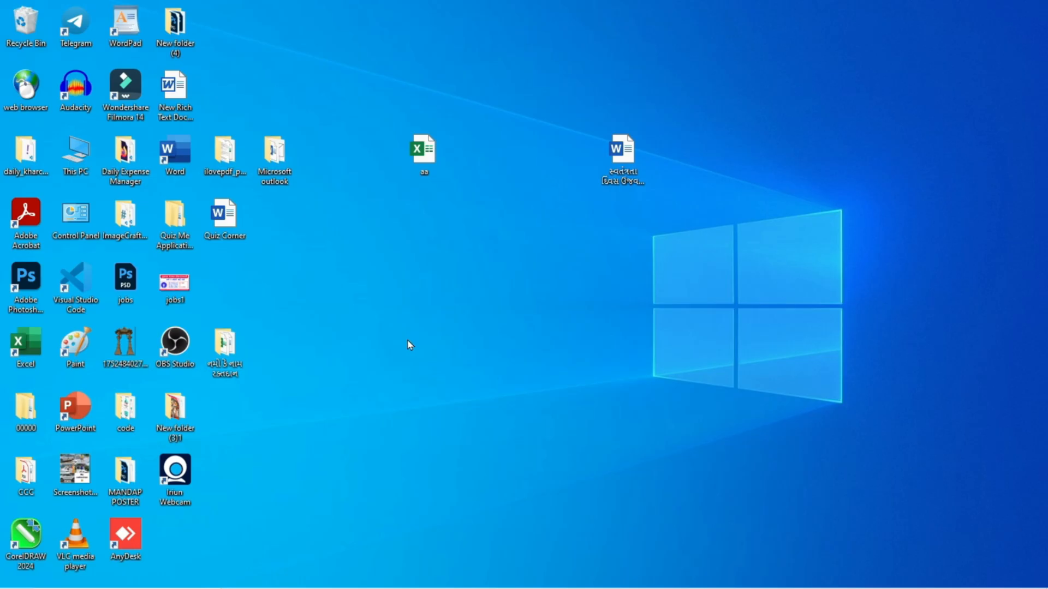
Step: Create a blank Word document and fill it with the Gujarati report text from the Independence Day report file on the desktop
{"action": "double_click", "coordinate": [171, 149]}
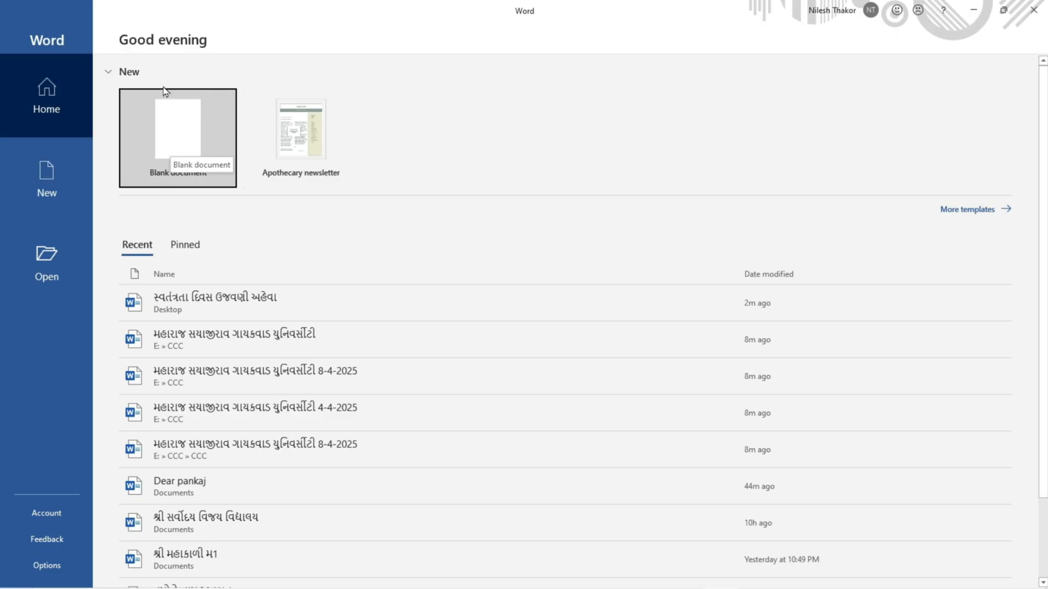
{"action": "left_click", "coordinate": [186, 136]}
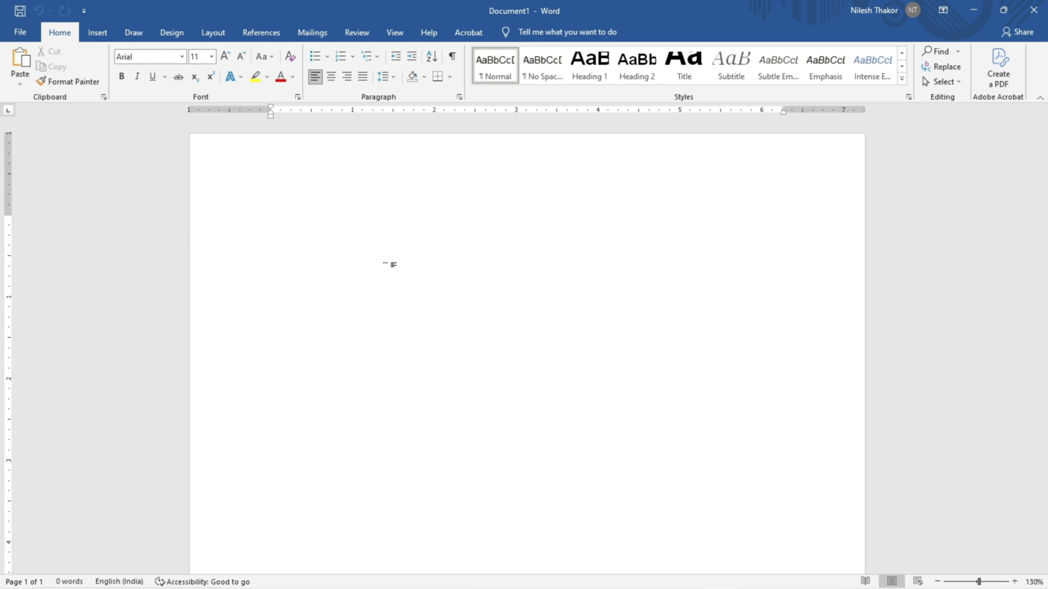
{"action": "left_click", "coordinate": [974, 10]}
{"action": "double_click", "coordinate": [624, 177]}
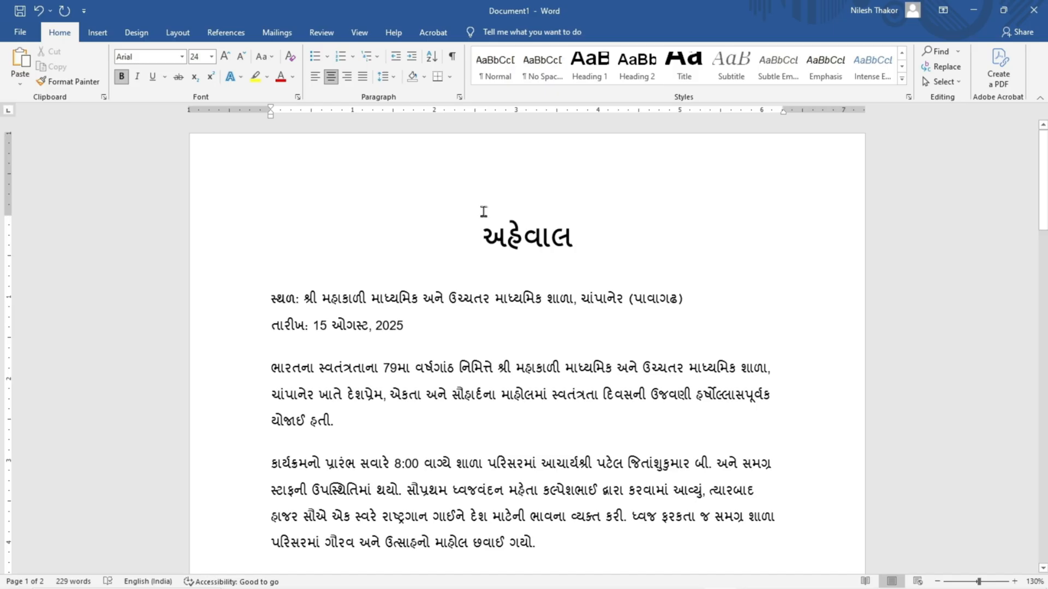
Step: Start the step-by-step mail merge wizard for Letters, using the current document, and proceed to recipient selection
{"action": "left_click", "coordinate": [274, 34]}
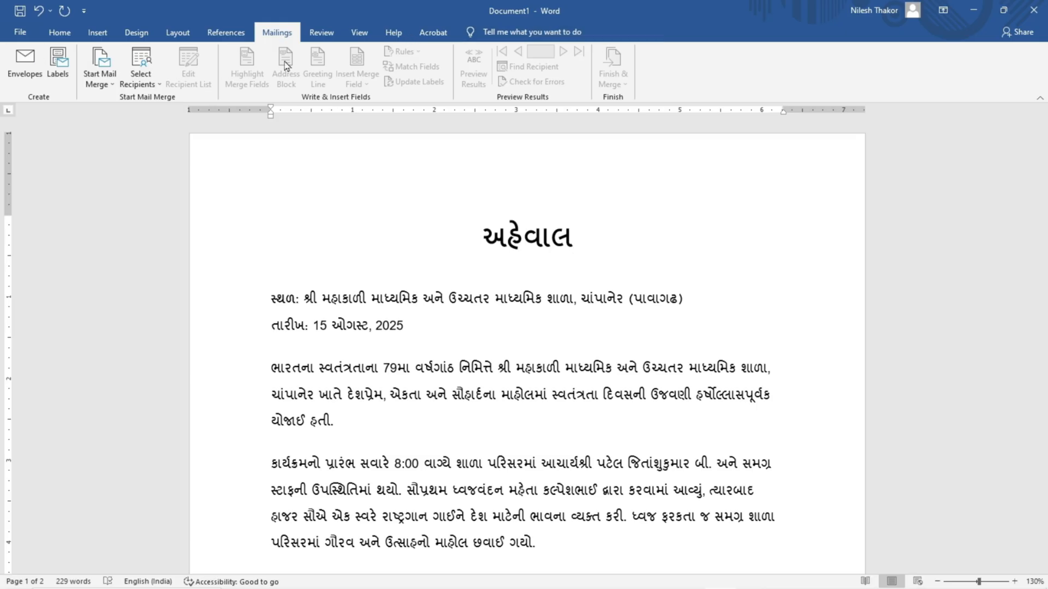
{"action": "left_click", "coordinate": [111, 87]}
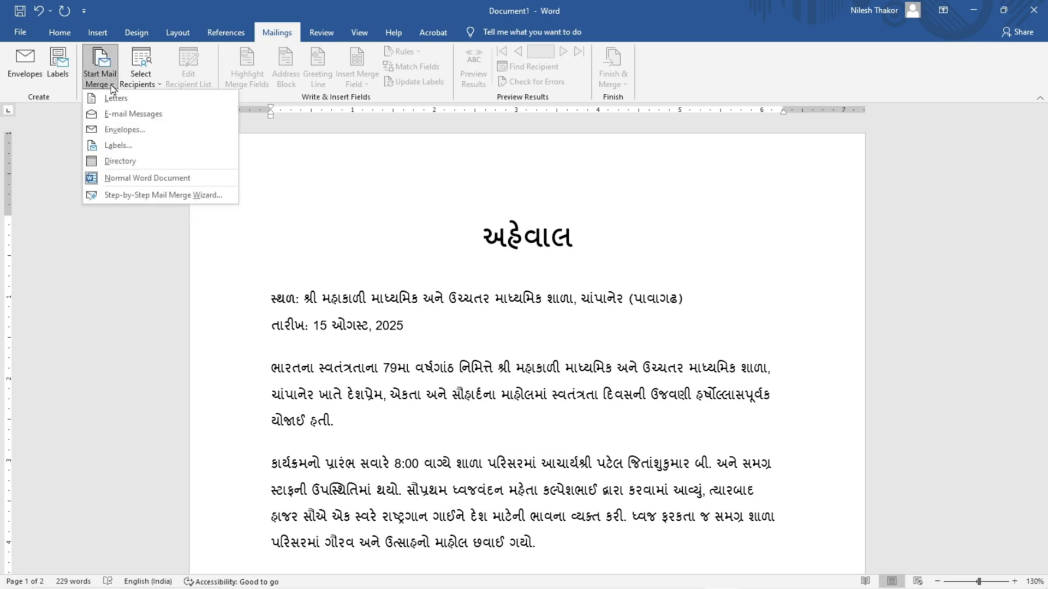
{"action": "left_click", "coordinate": [156, 196]}
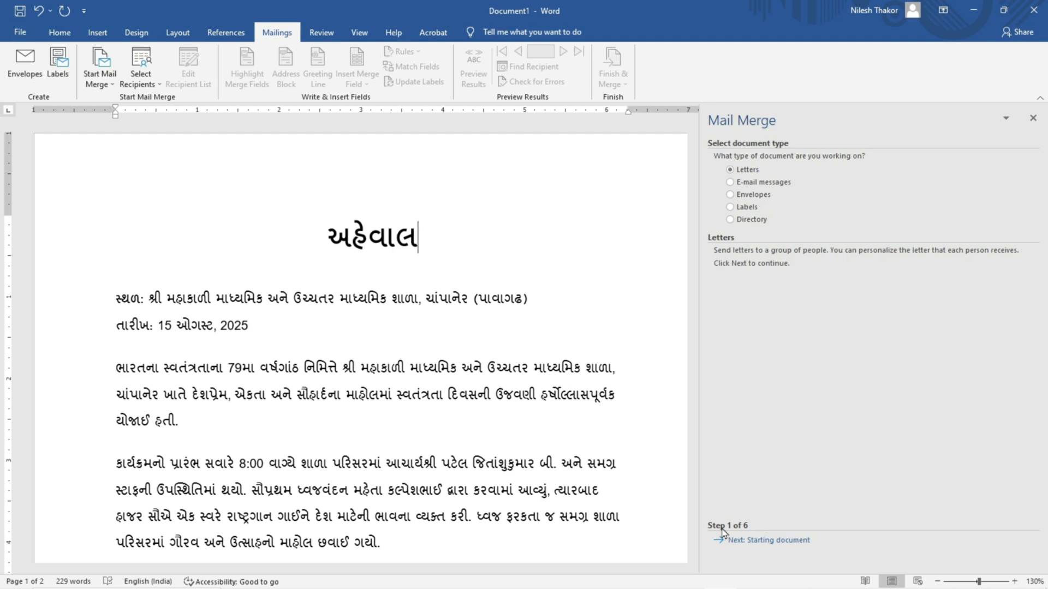
{"action": "left_click", "coordinate": [745, 546]}
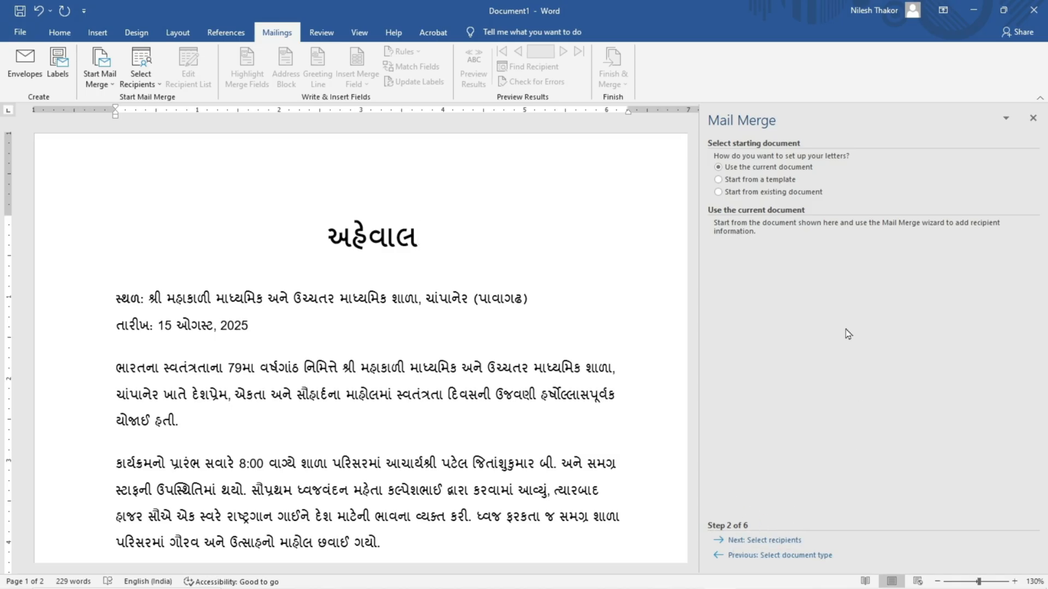
{"action": "left_click", "coordinate": [795, 540]}
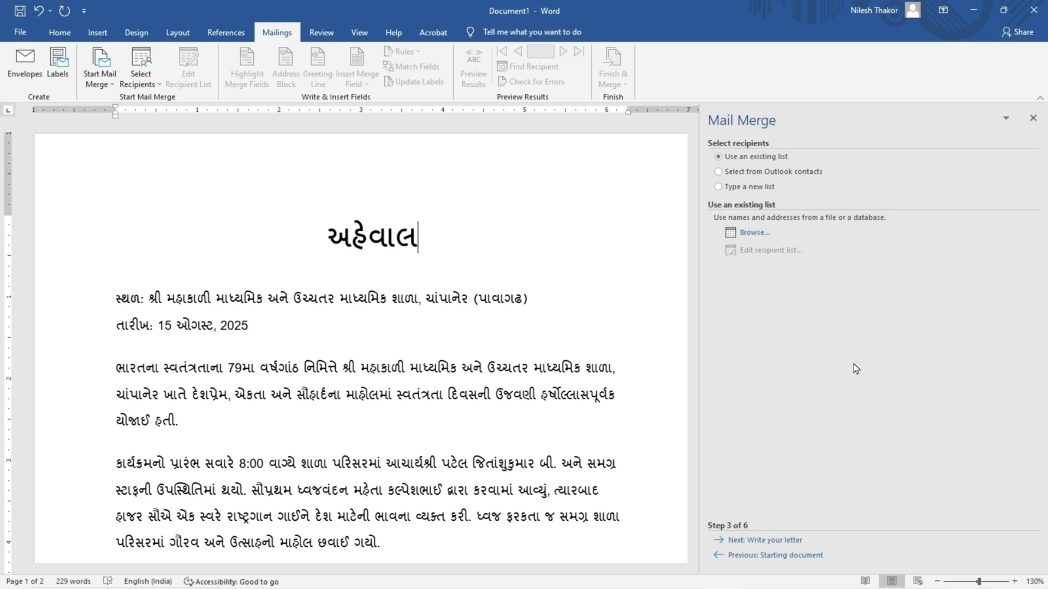
Step: Choose to type a new recipient list, start creating it, and enlarge the address list window to show more columns
{"action": "left_click", "coordinate": [767, 190]}
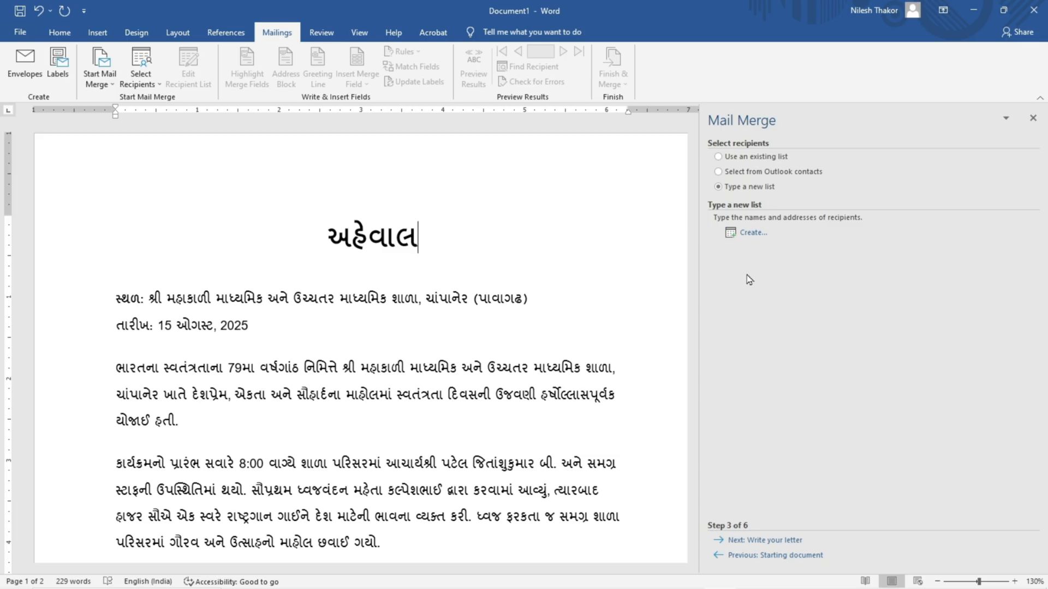
{"action": "left_click", "coordinate": [754, 233]}
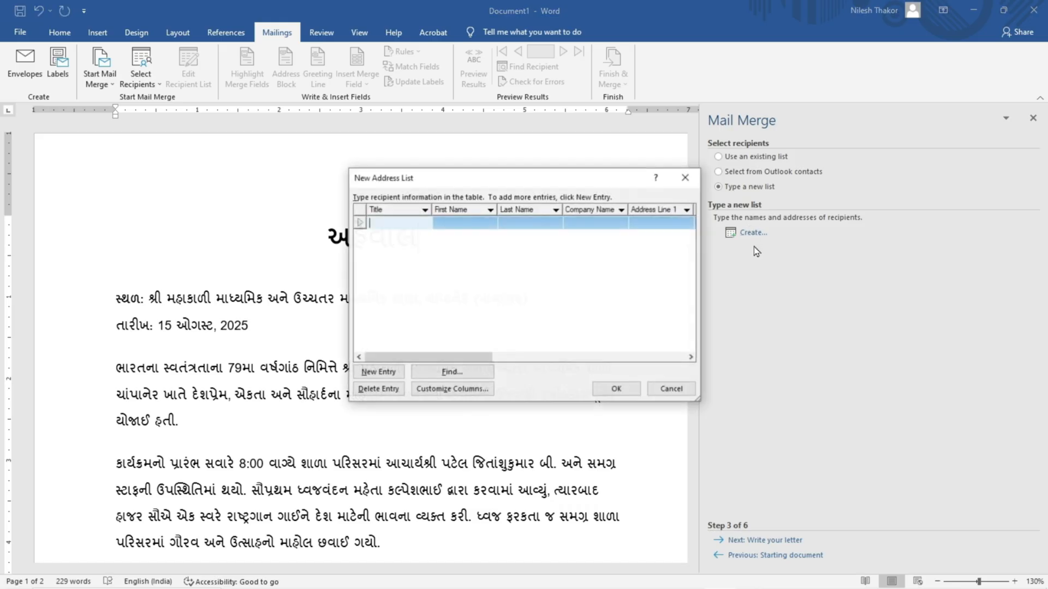
{"action": "left_click_drag", "start_coordinate": [587, 181], "coordinate": [454, 172]}
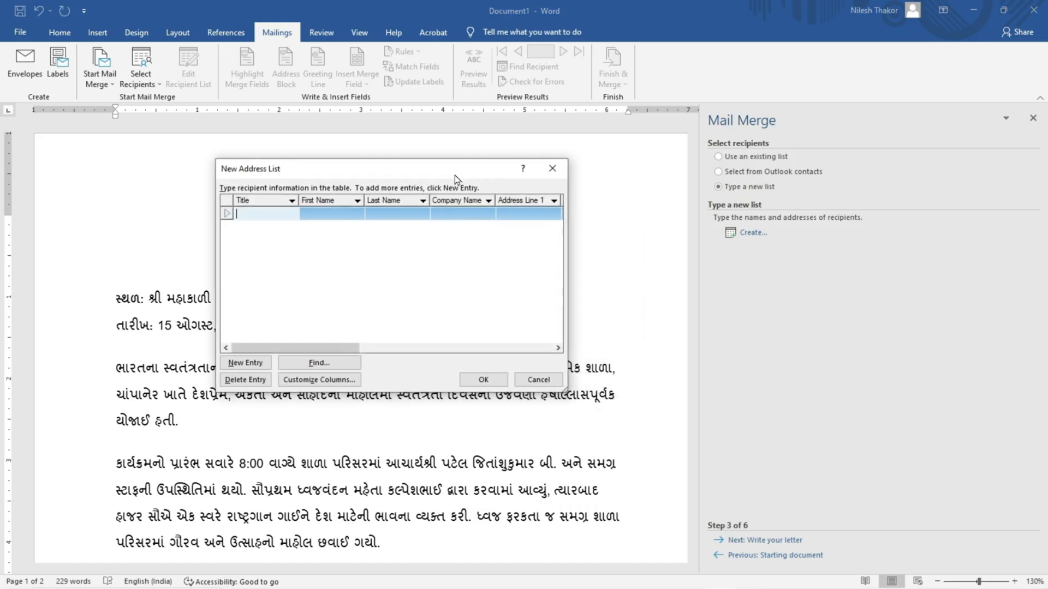
{"action": "left_click_drag", "start_coordinate": [559, 392], "coordinate": [761, 502]}
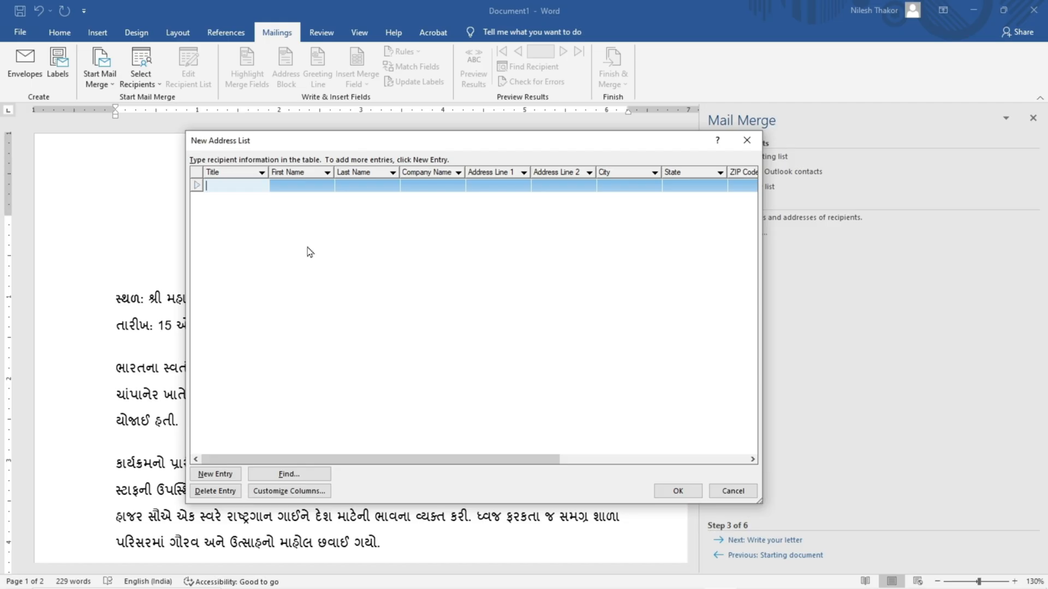
{"action": "left_click", "coordinate": [235, 185]}
{"action": "left_click_drag", "start_coordinate": [554, 459], "coordinate": [496, 466]}
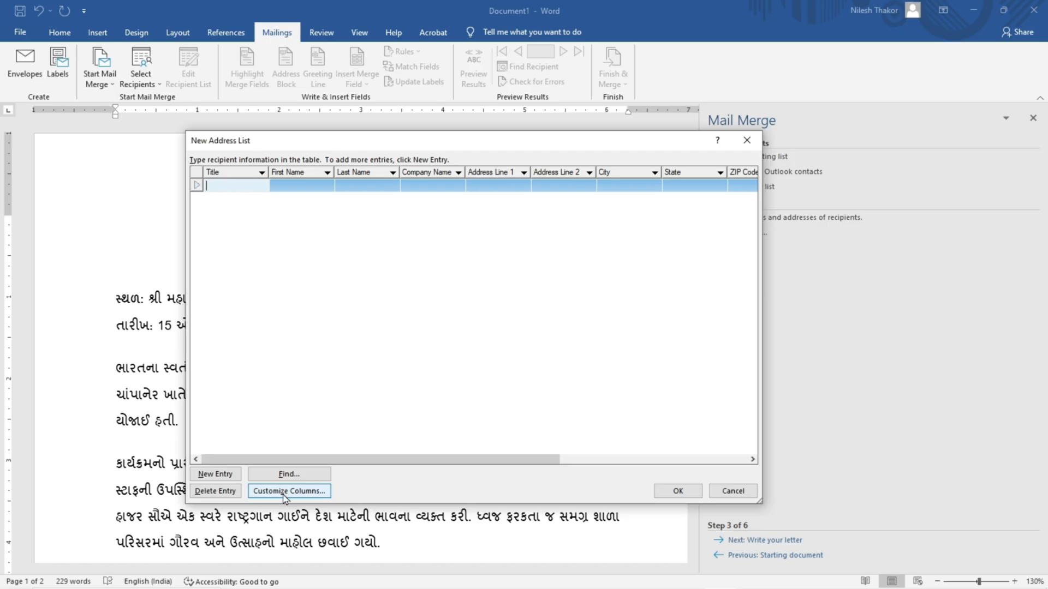
Step: Customize the address list columns by deleting the Title and Last Name fields
{"action": "left_click", "coordinate": [321, 493]}
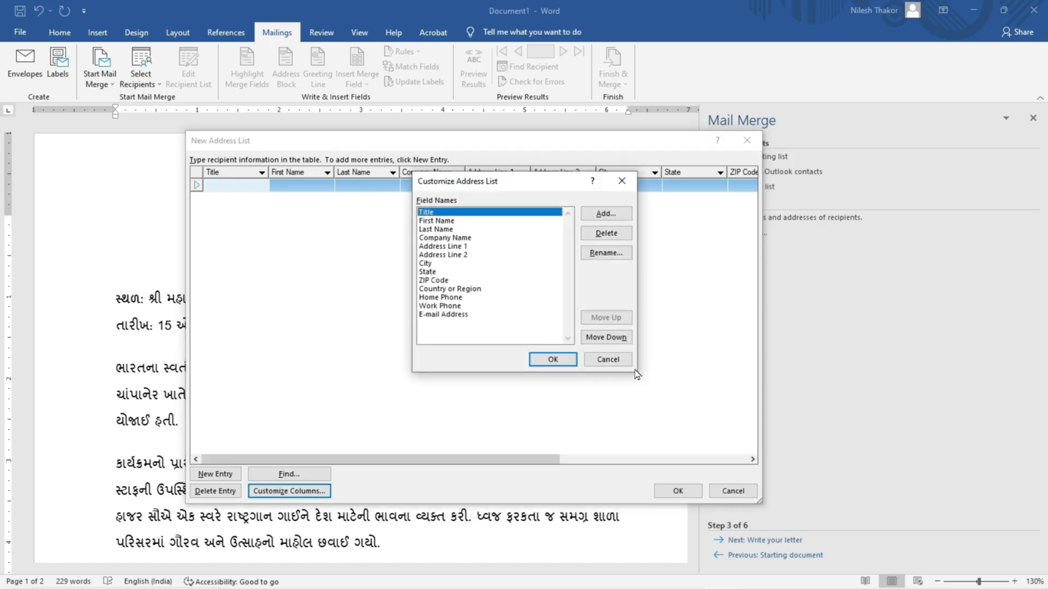
{"action": "left_click_drag", "start_coordinate": [516, 187], "coordinate": [499, 218]}
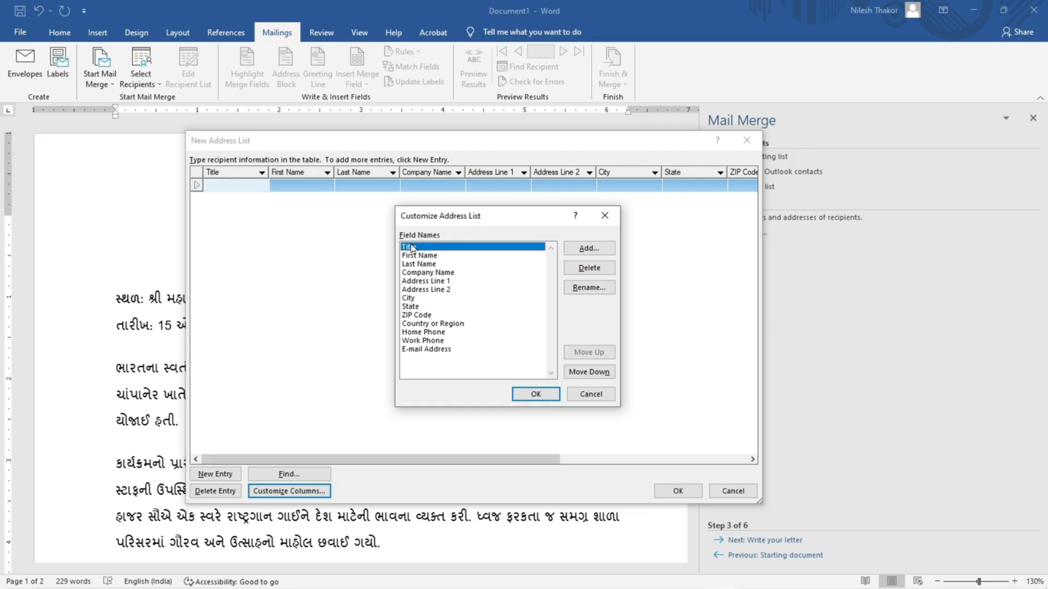
{"action": "left_click", "coordinate": [590, 271]}
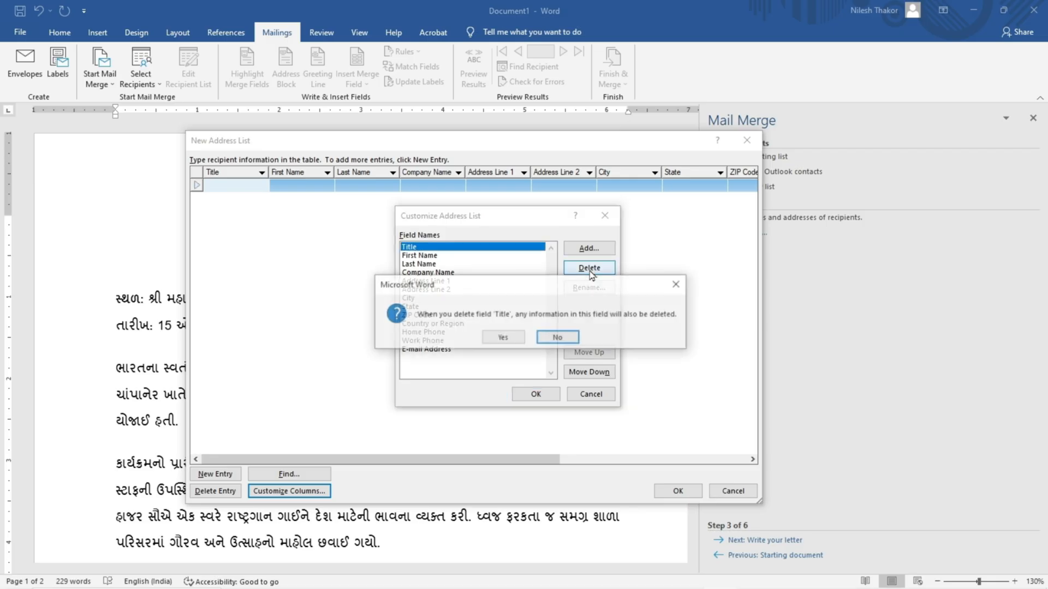
{"action": "left_click", "coordinate": [505, 339]}
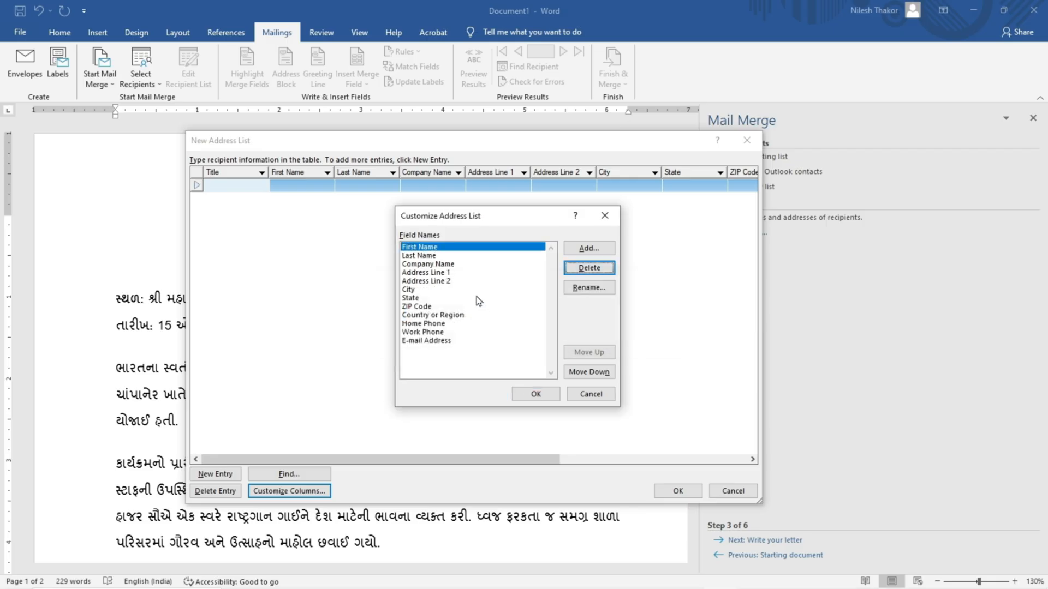
{"action": "left_click", "coordinate": [425, 256]}
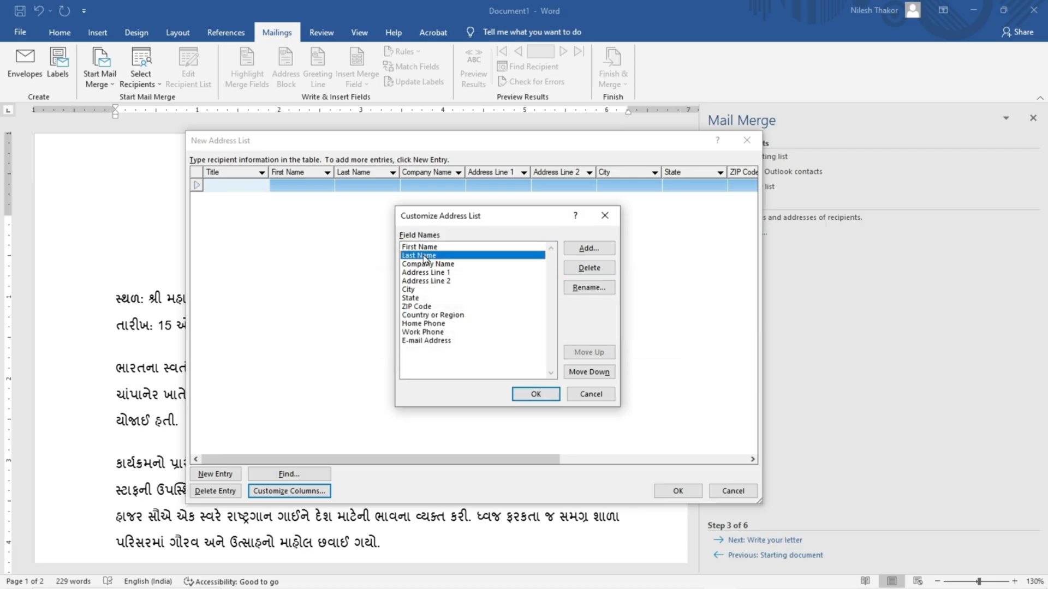
{"action": "left_click", "coordinate": [589, 270]}
{"action": "left_click", "coordinate": [516, 336]}
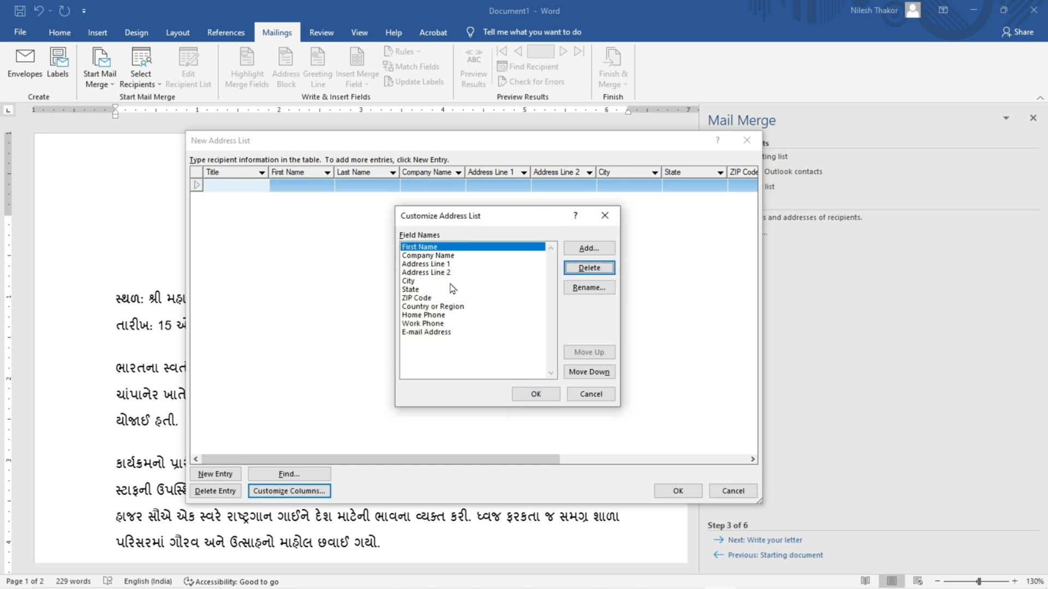
Step: Delete the Address Line 1 and State fields from the address list columns
{"action": "left_click", "coordinate": [433, 258]}
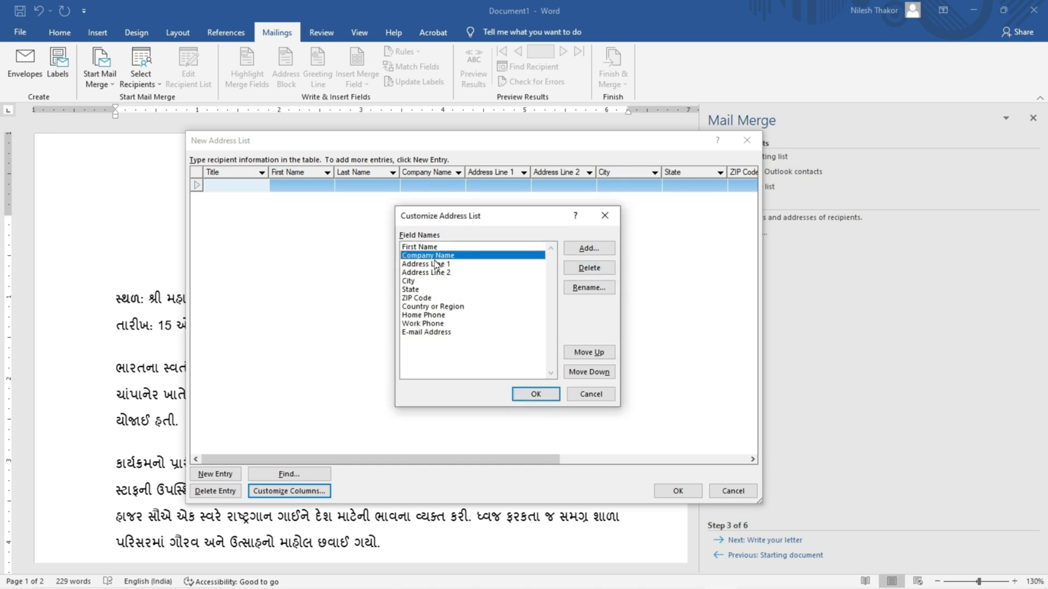
{"action": "left_click", "coordinate": [436, 265]}
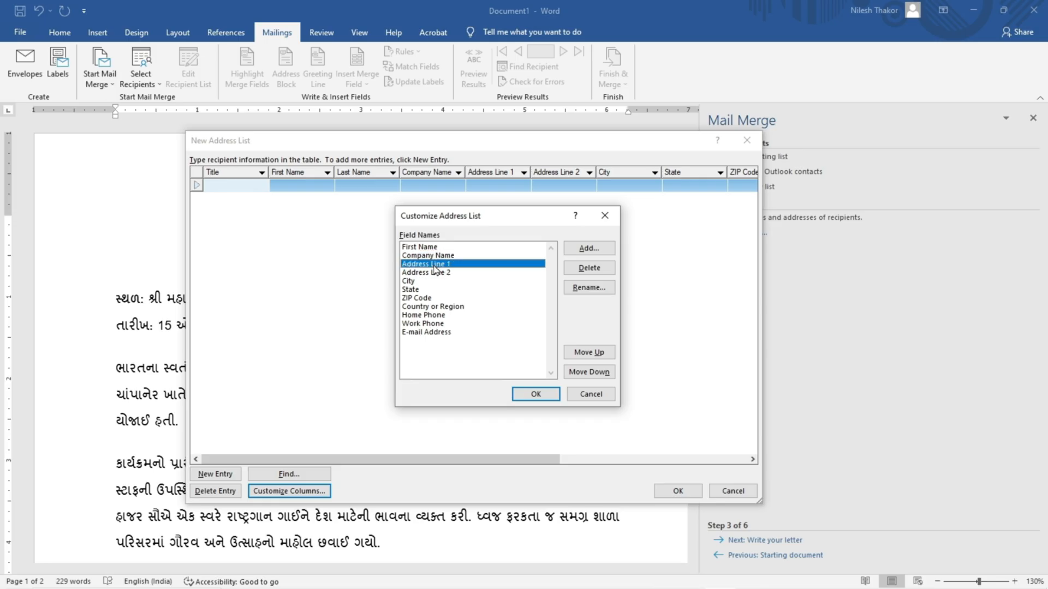
{"action": "left_click", "coordinate": [589, 268]}
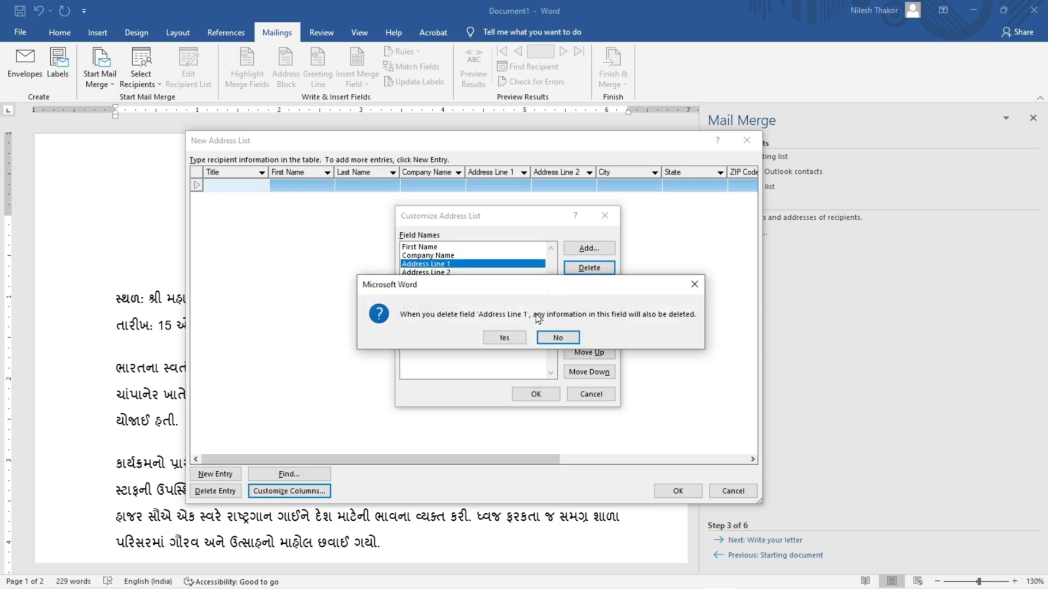
{"action": "left_click", "coordinate": [492, 339]}
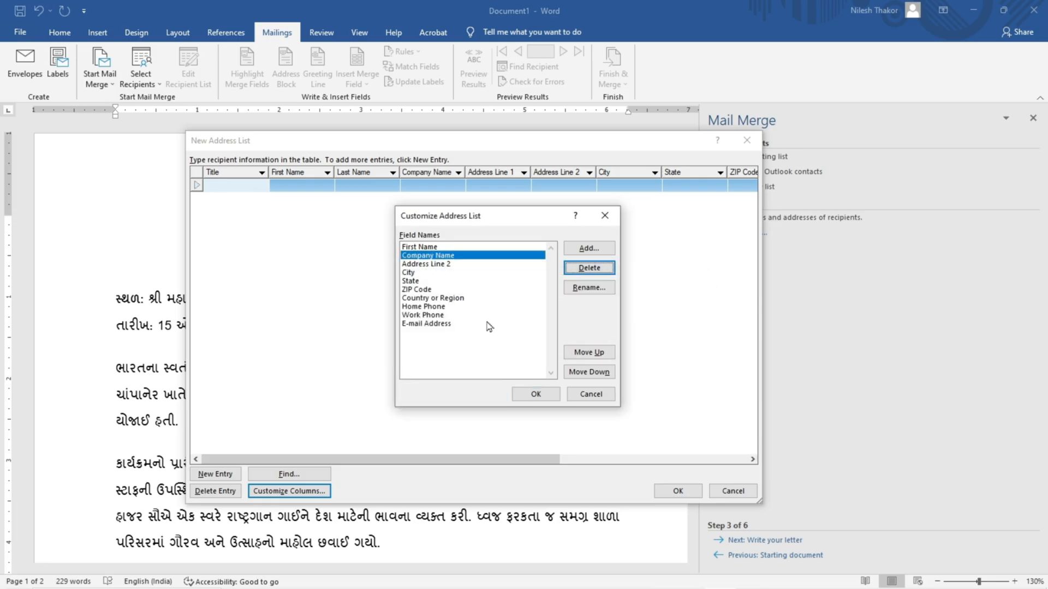
{"action": "left_click", "coordinate": [414, 282]}
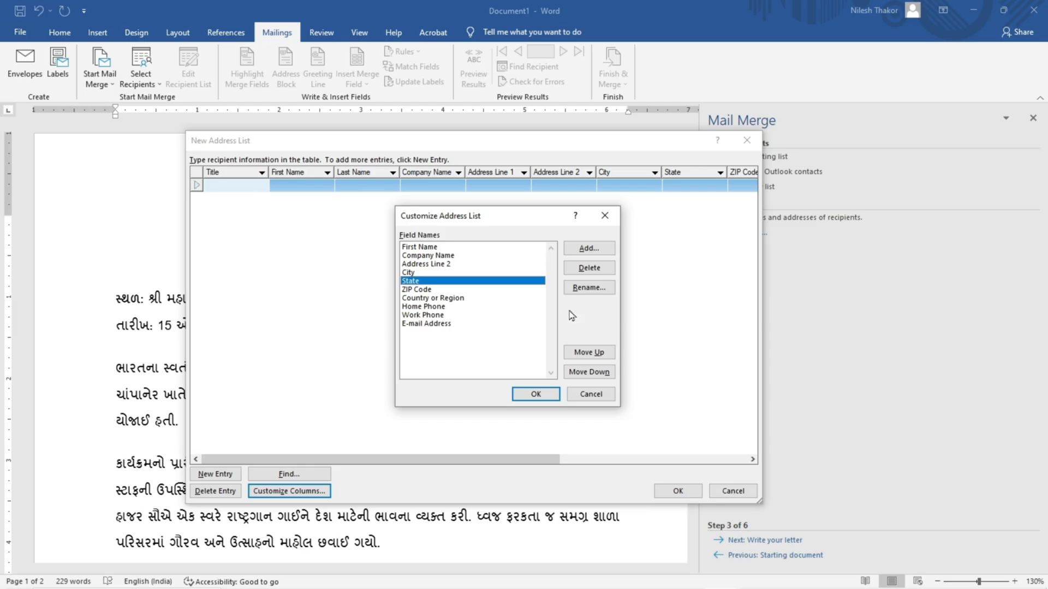
{"action": "left_click", "coordinate": [588, 267]}
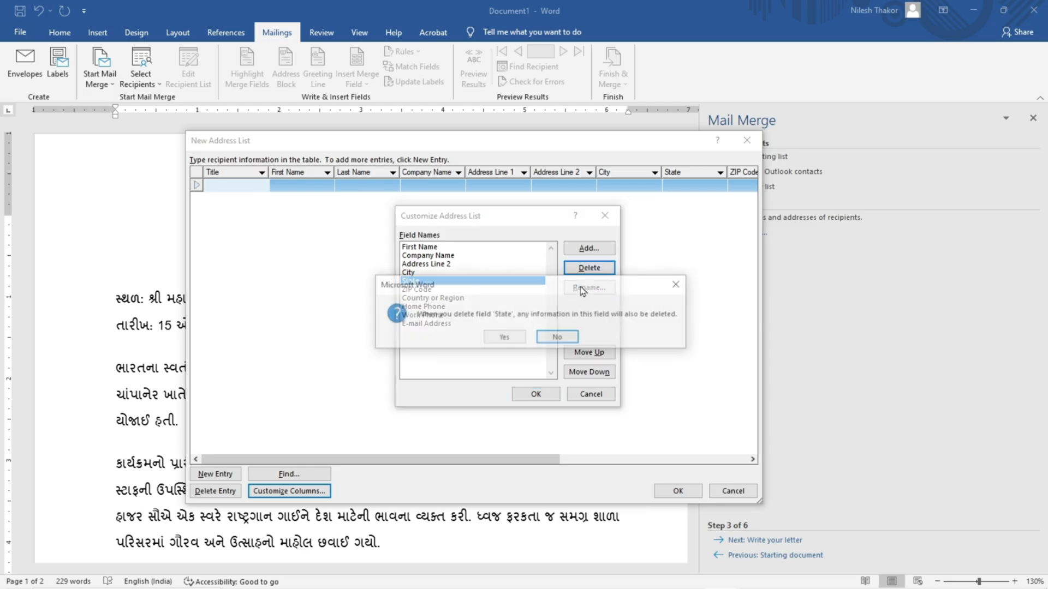
{"action": "left_click", "coordinate": [511, 336]}
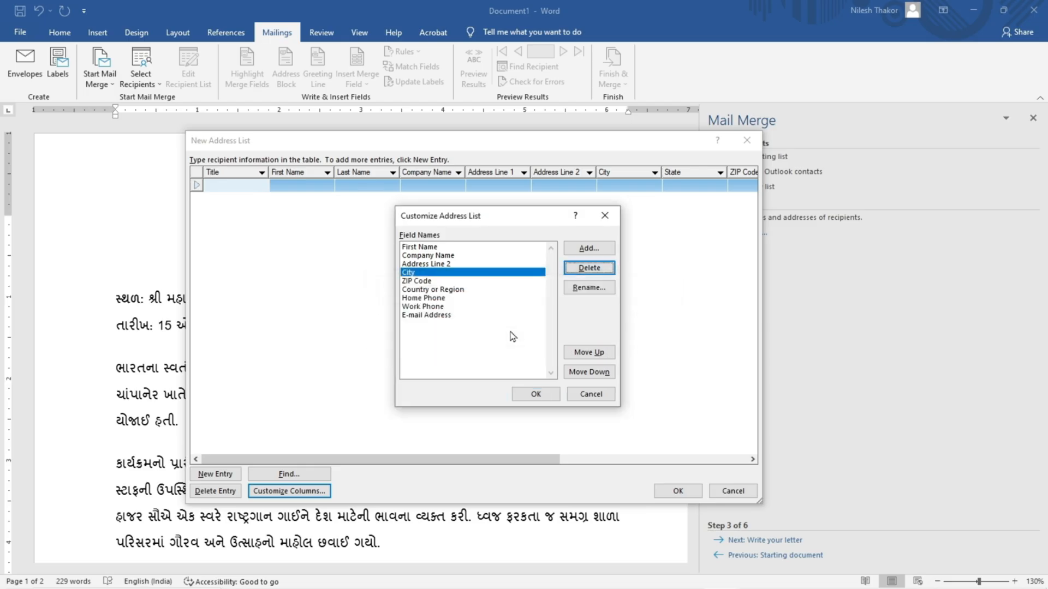
Step: Delete the ZIP Code, Country or Region, Home Phone, Work Phone and E-mail Address fields, and apply the column changes
{"action": "left_click", "coordinate": [427, 282]}
{"action": "left_click", "coordinate": [578, 270]}
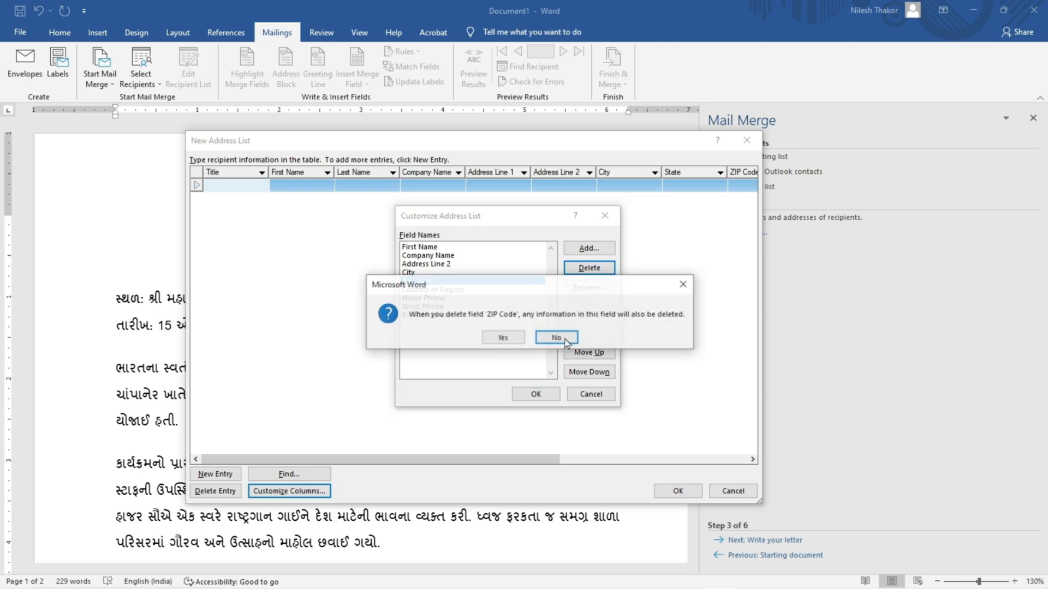
{"action": "left_click", "coordinate": [508, 337]}
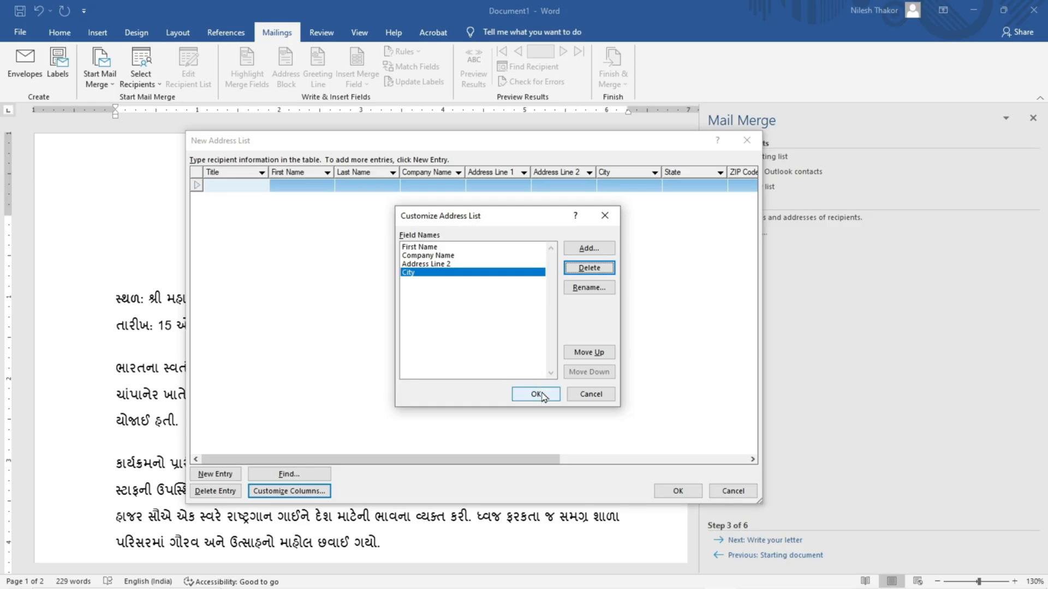
{"action": "left_click", "coordinate": [536, 394]}
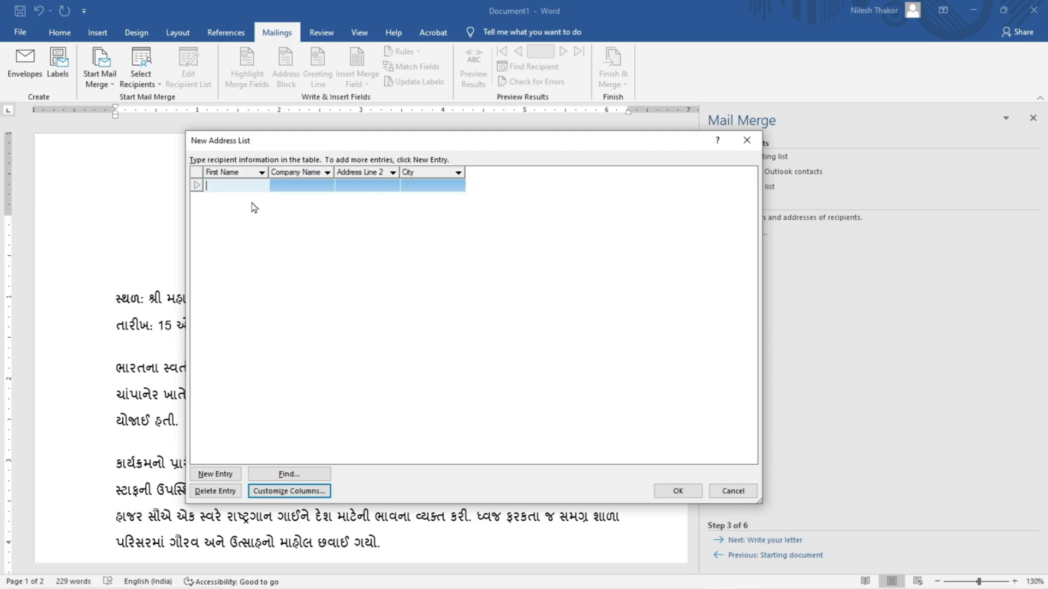
Step: Enter two recipients' first names, addresses and cities, with companies shree mahakali madhyamik shala and uttar buniyadi high school
{"action": "type", "text": "Nilesh"}
{"action": "key", "text": "Tab"}
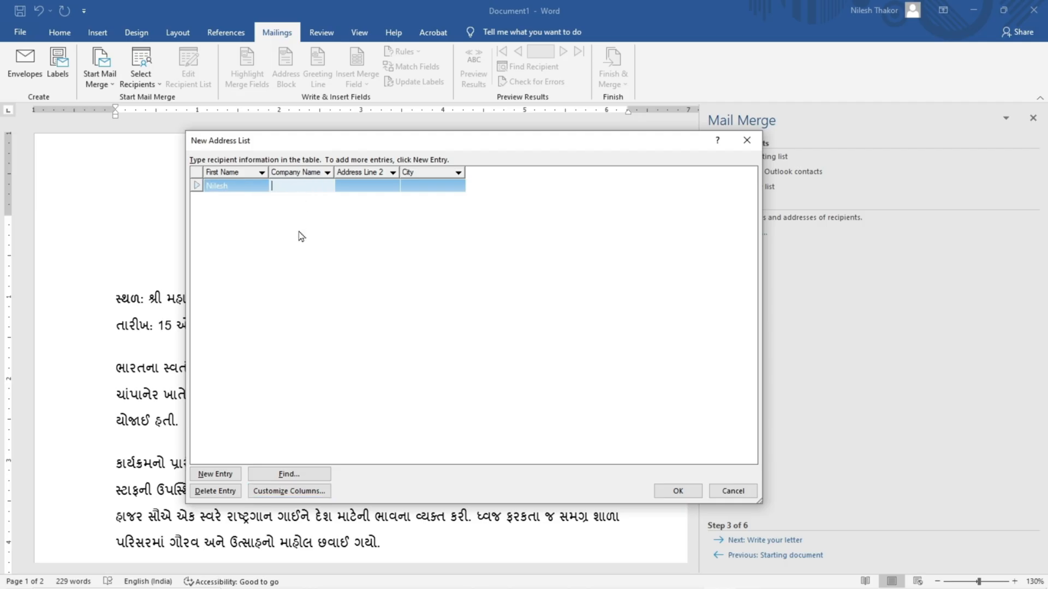
{"action": "type", "text": "shree mahakali"}
{"action": "left_click", "coordinate": [362, 185]}
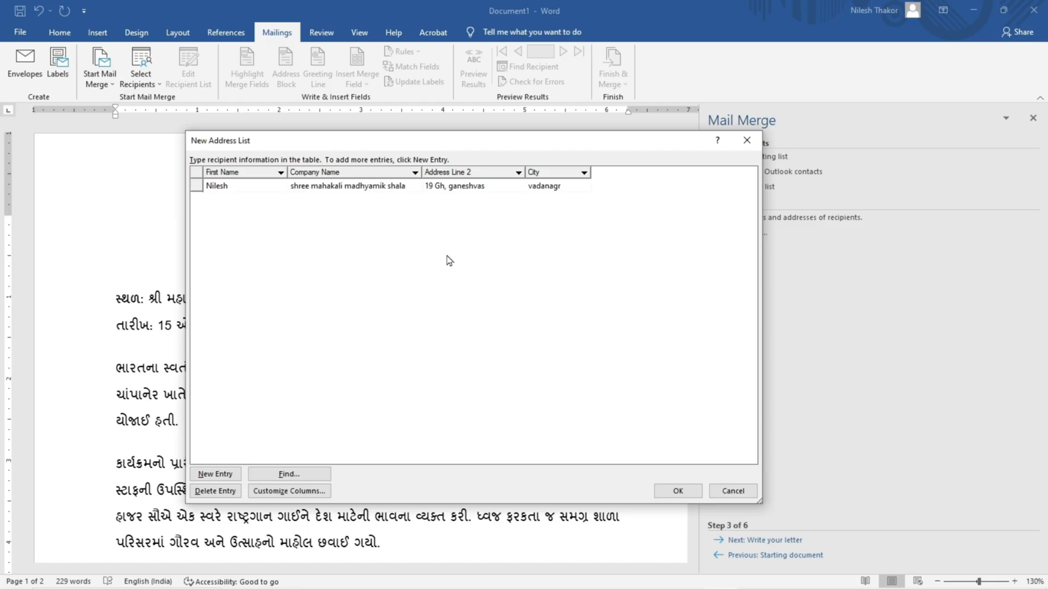
{"action": "left_click", "coordinate": [220, 479]}
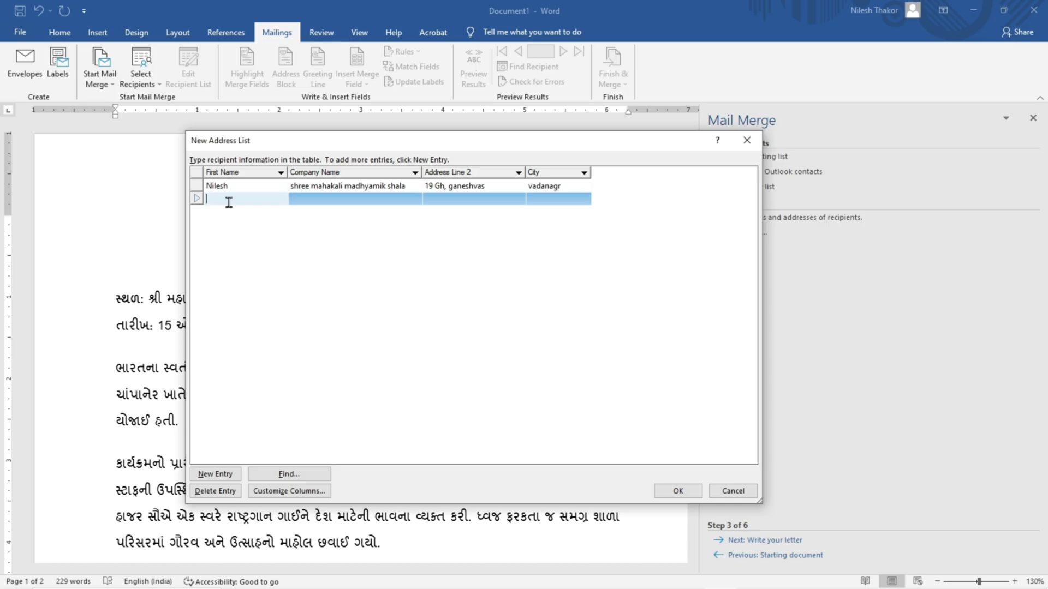
{"action": "type", "text": "ajay"}
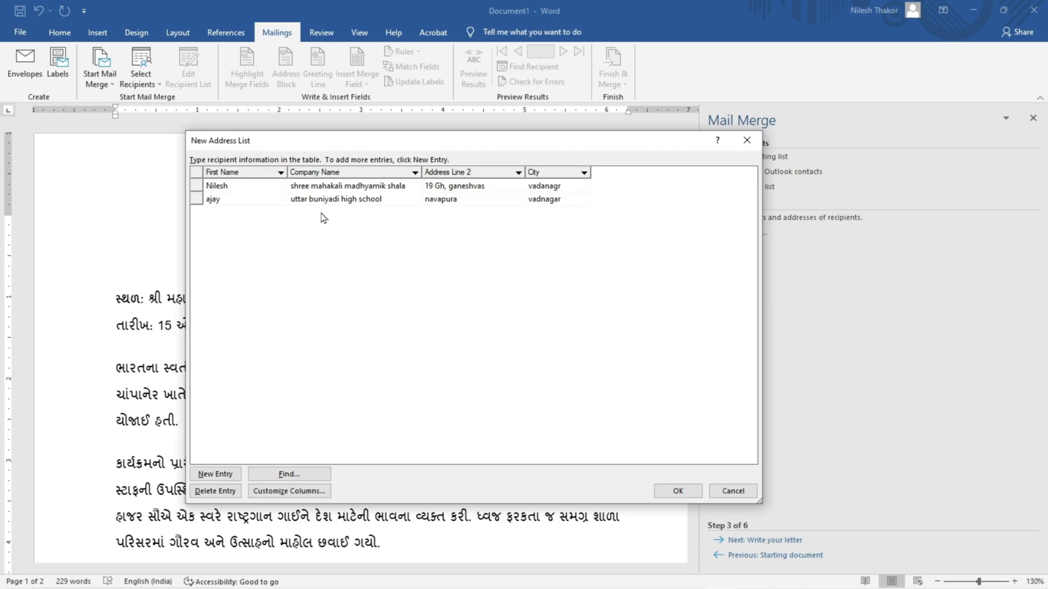
Step: Save the address list as 1 in the Desktop folder 2005 and accept both recipients for the merge
{"action": "left_click", "coordinate": [677, 492]}
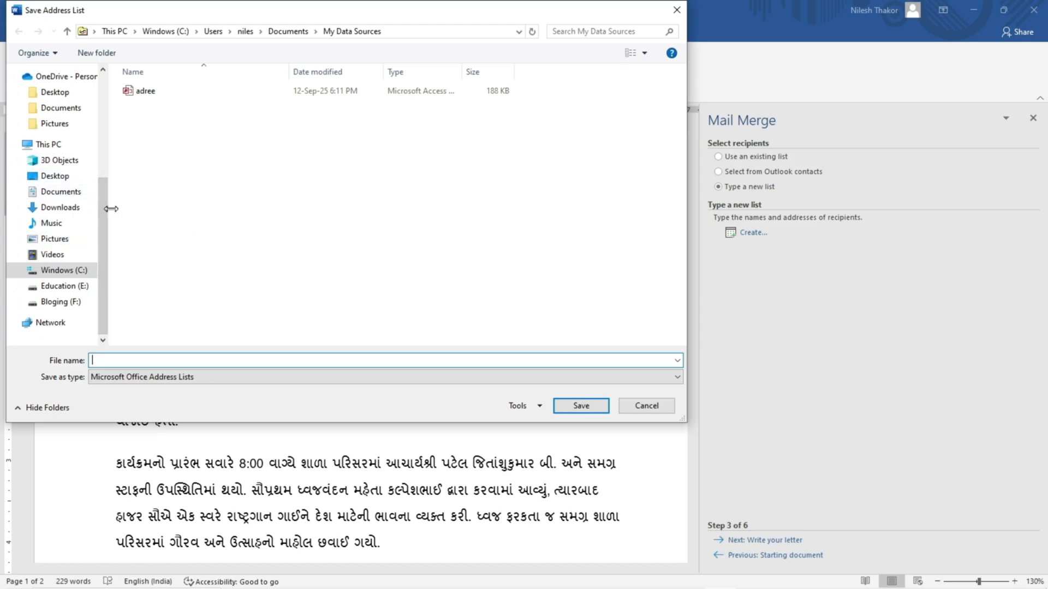
{"action": "left_click", "coordinate": [55, 92]}
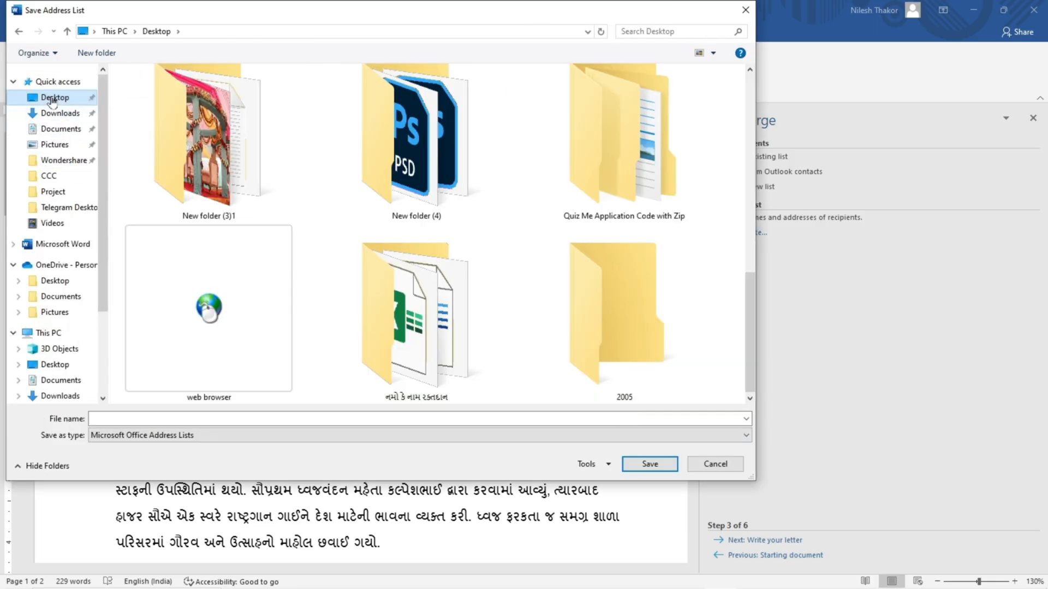
{"action": "double_click", "coordinate": [627, 338]}
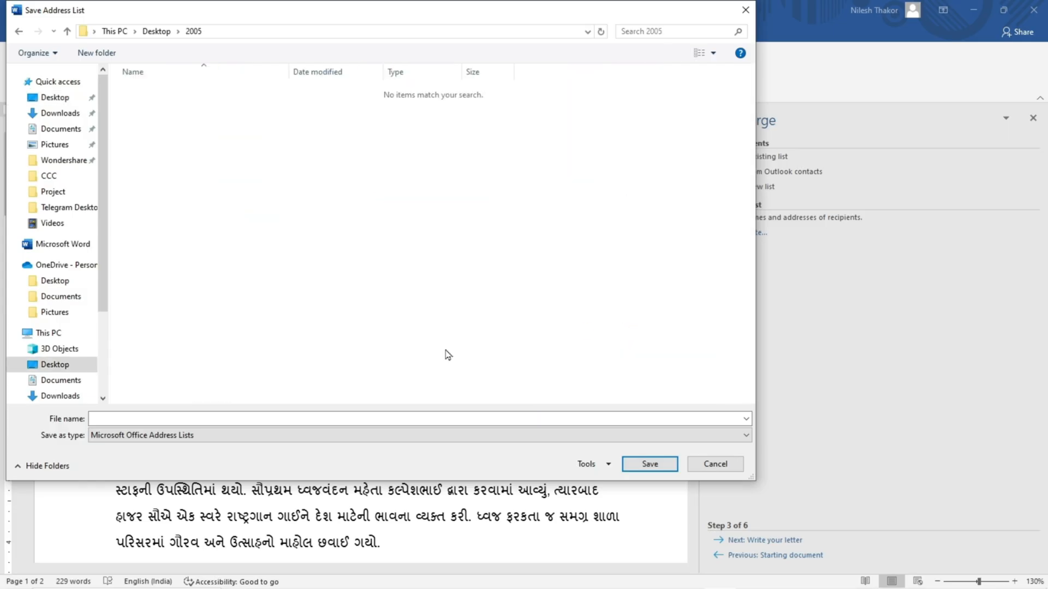
{"action": "left_click", "coordinate": [104, 417]}
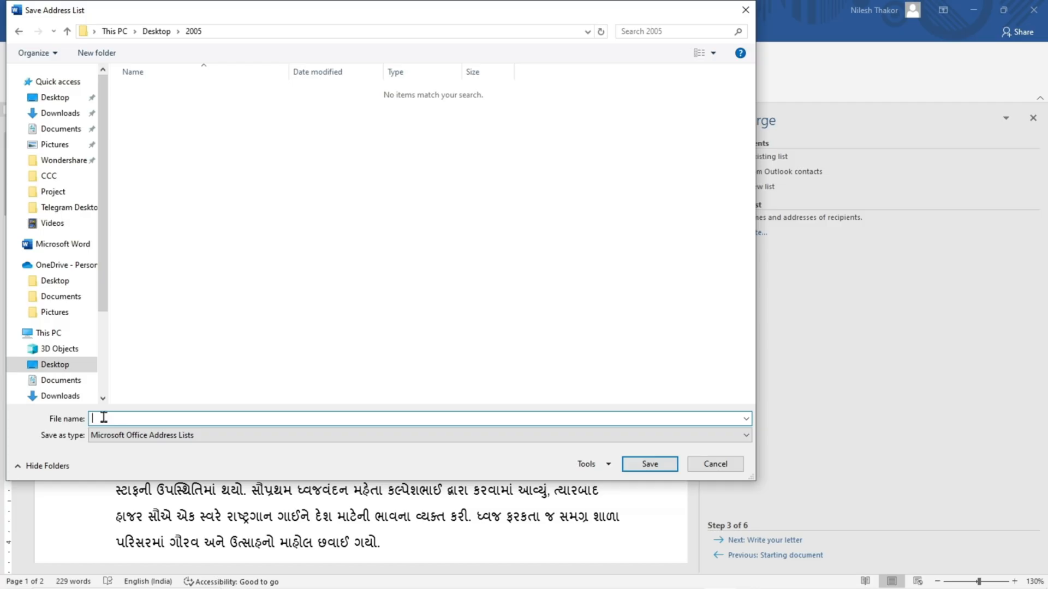
{"action": "type", "text": "1"}
{"action": "left_click", "coordinate": [661, 465]}
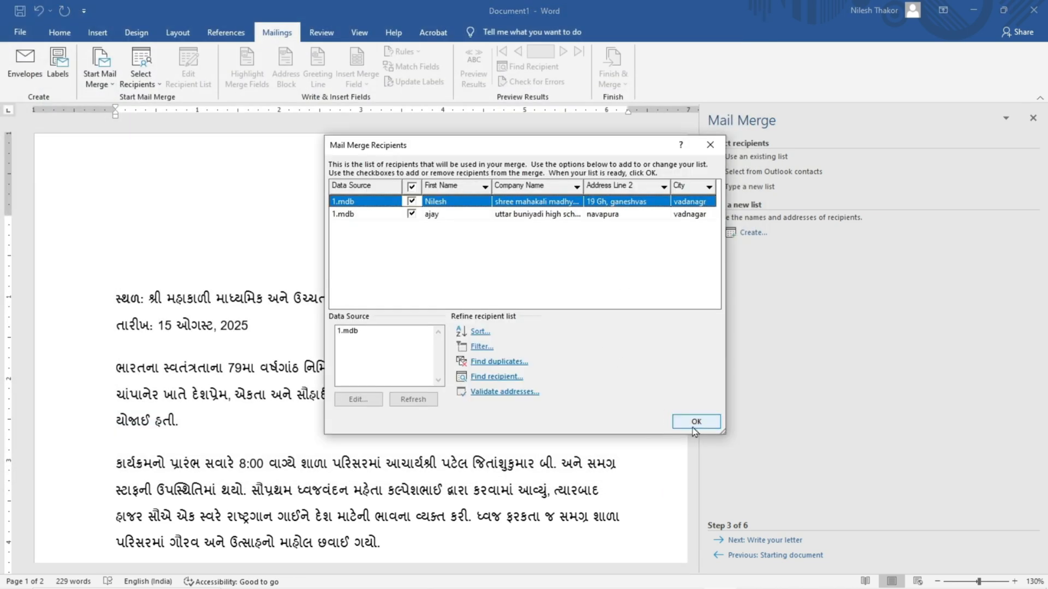
{"action": "left_click", "coordinate": [696, 422]}
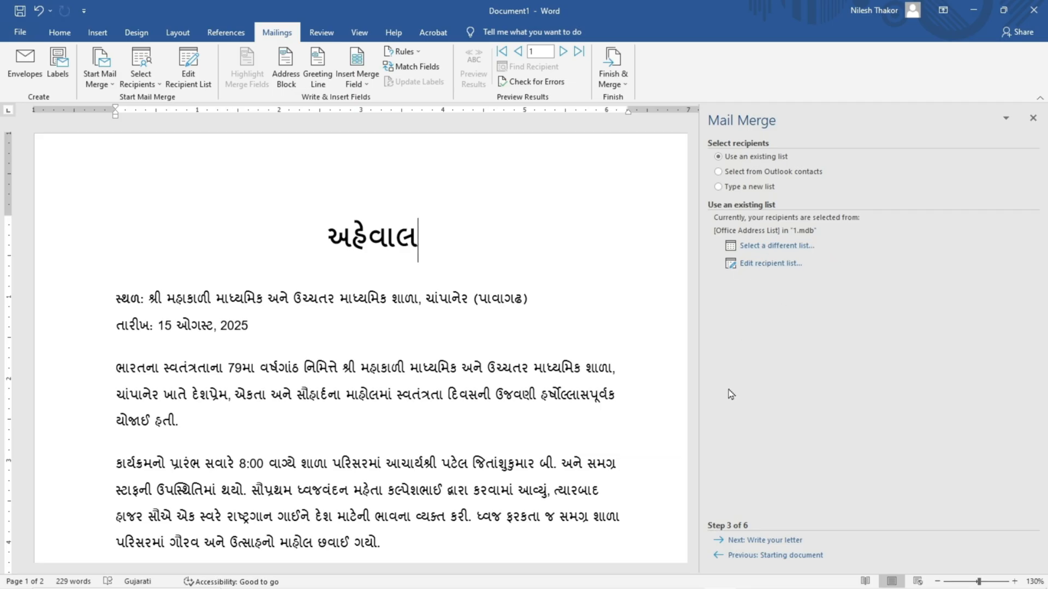
Step: Advance the mail merge to writing the letter and set the insertion point on a left-aligned line above the report title
{"action": "left_click", "coordinate": [755, 541]}
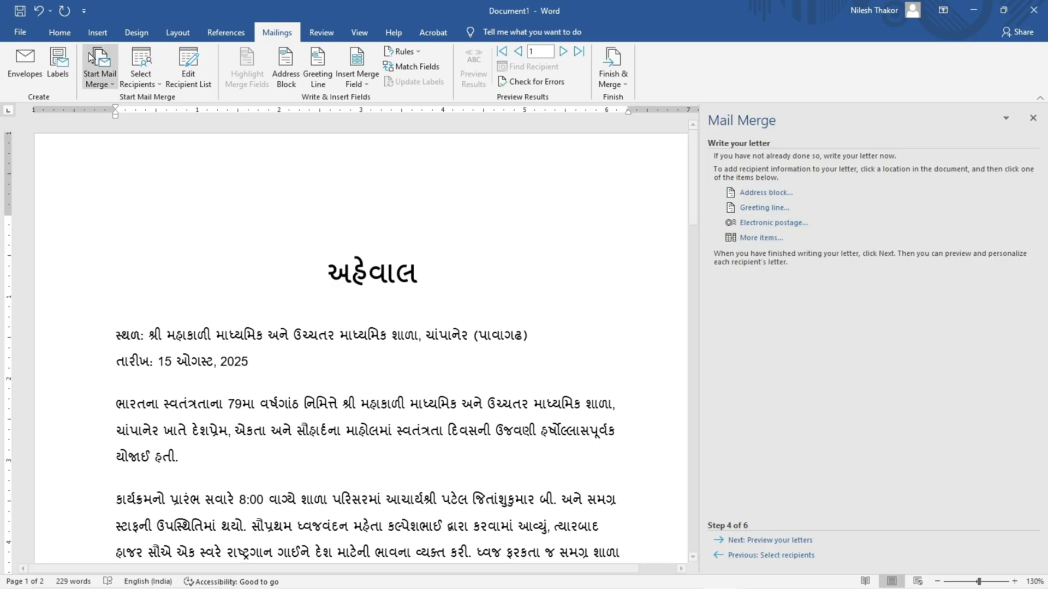
{"action": "left_click", "coordinate": [59, 34]}
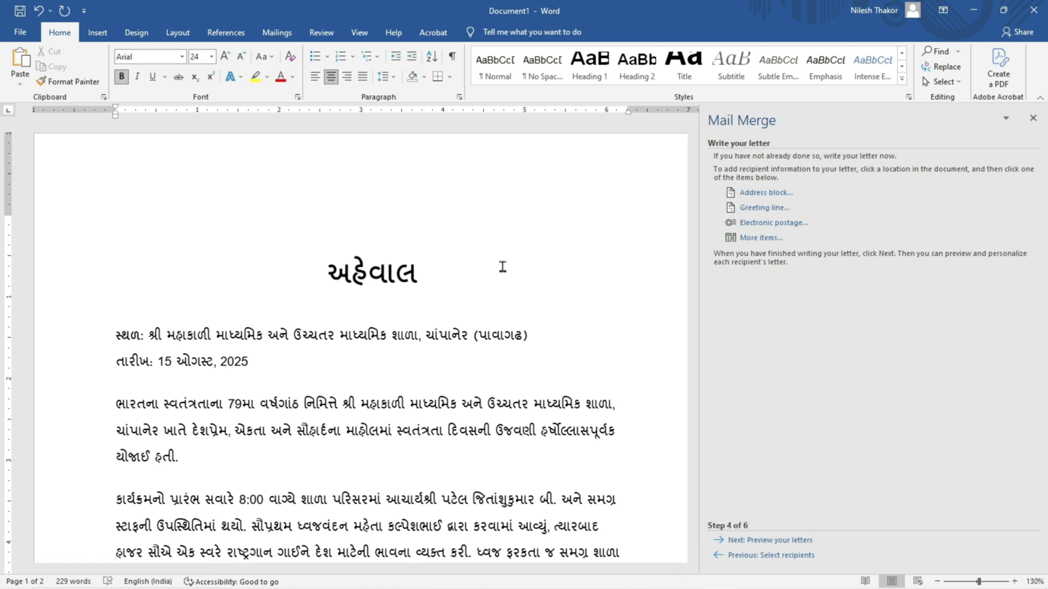
{"action": "double_click", "coordinate": [117, 227]}
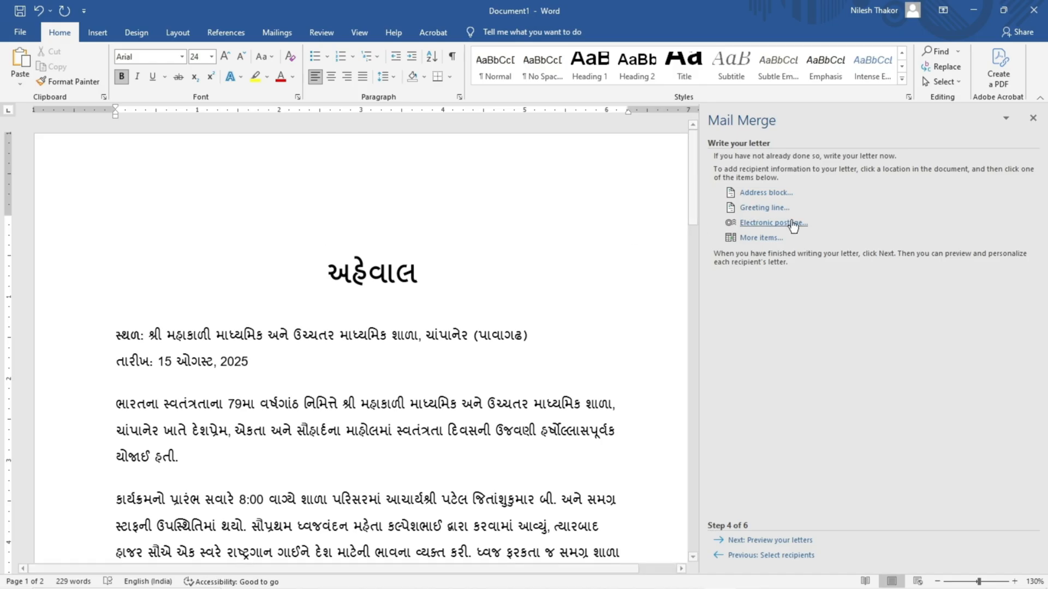
Step: Insert a greeting line with Dear, the full-name format and a comma, using "Dear Sir or Madam," for invalid recipient names
{"action": "left_click", "coordinate": [766, 208]}
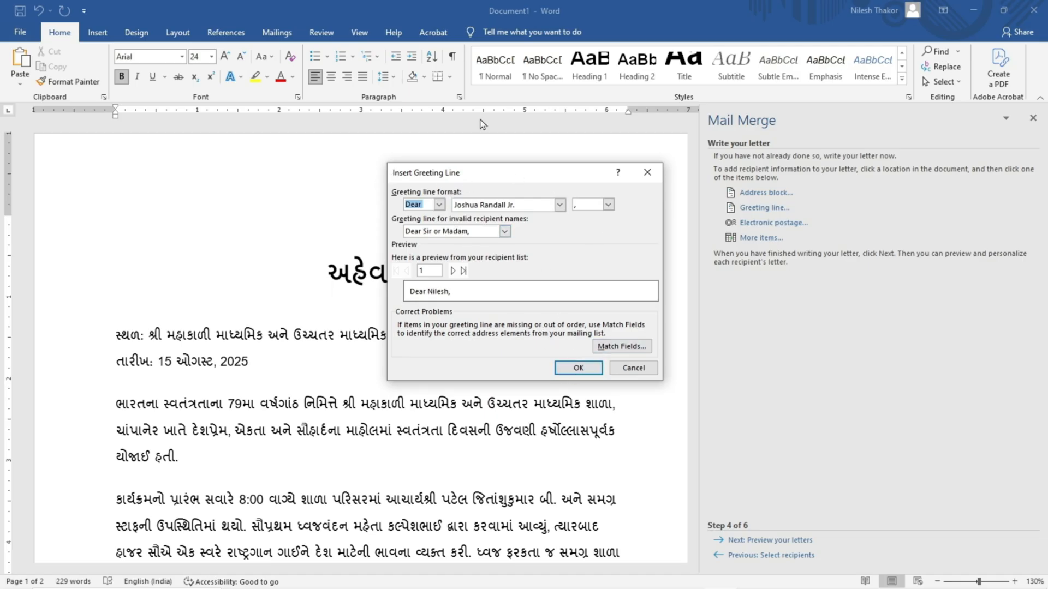
{"action": "left_click", "coordinate": [439, 207]}
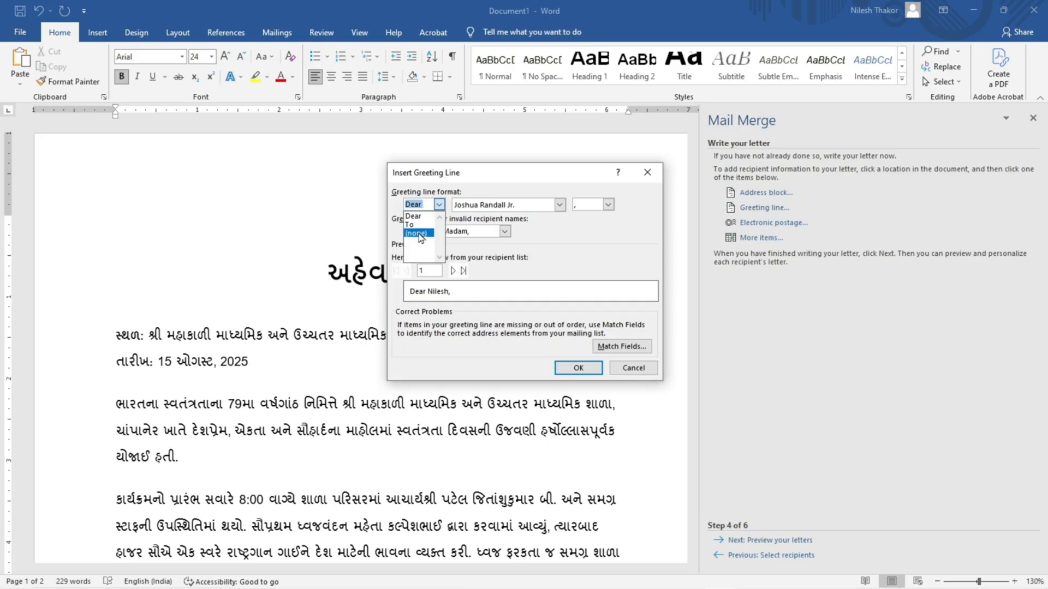
{"action": "left_click", "coordinate": [439, 205]}
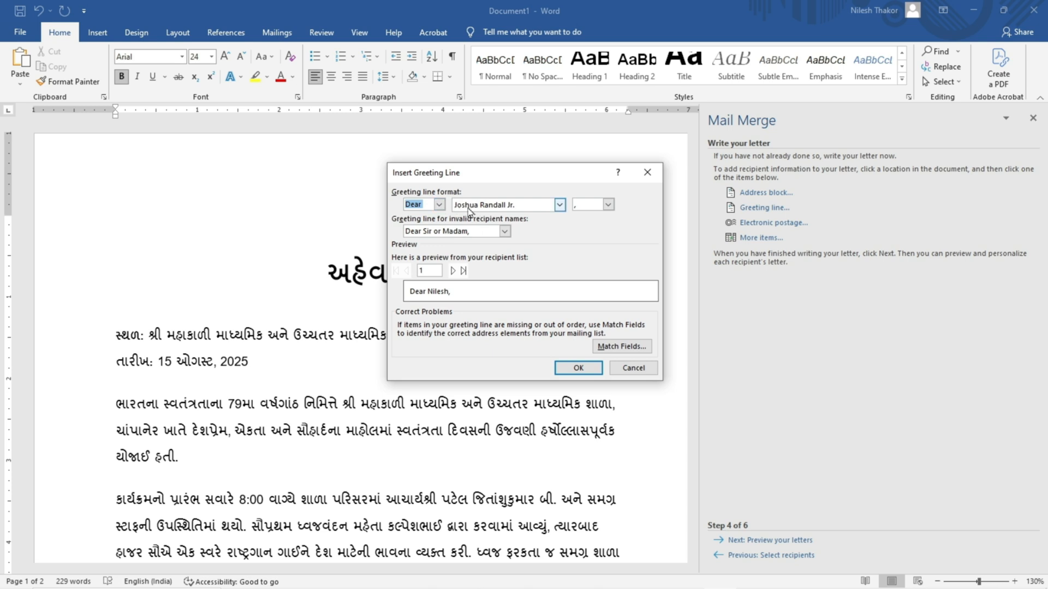
{"action": "left_click", "coordinate": [559, 206]}
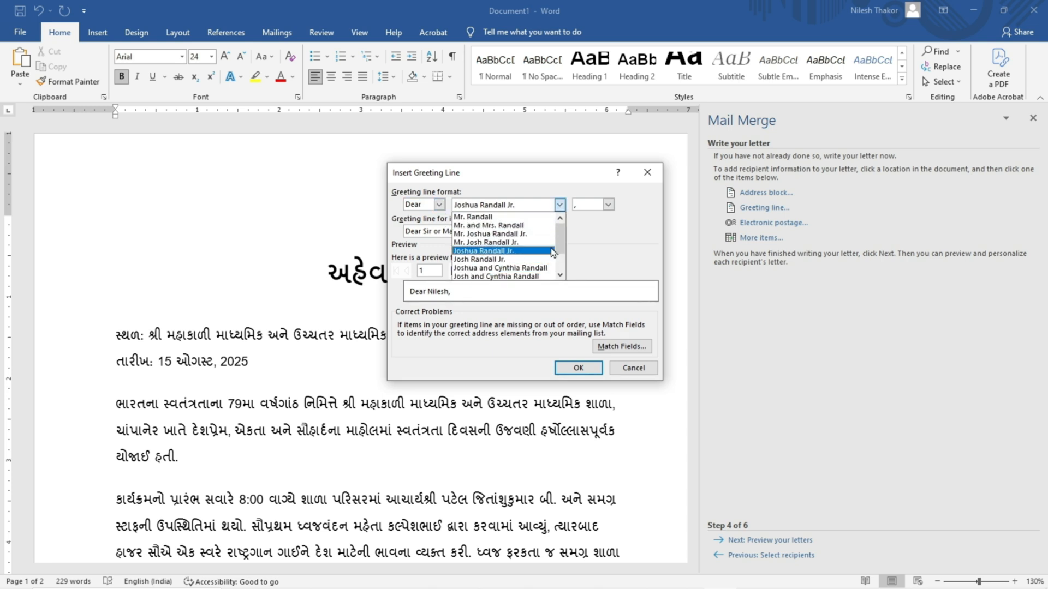
{"action": "left_click", "coordinate": [483, 251]}
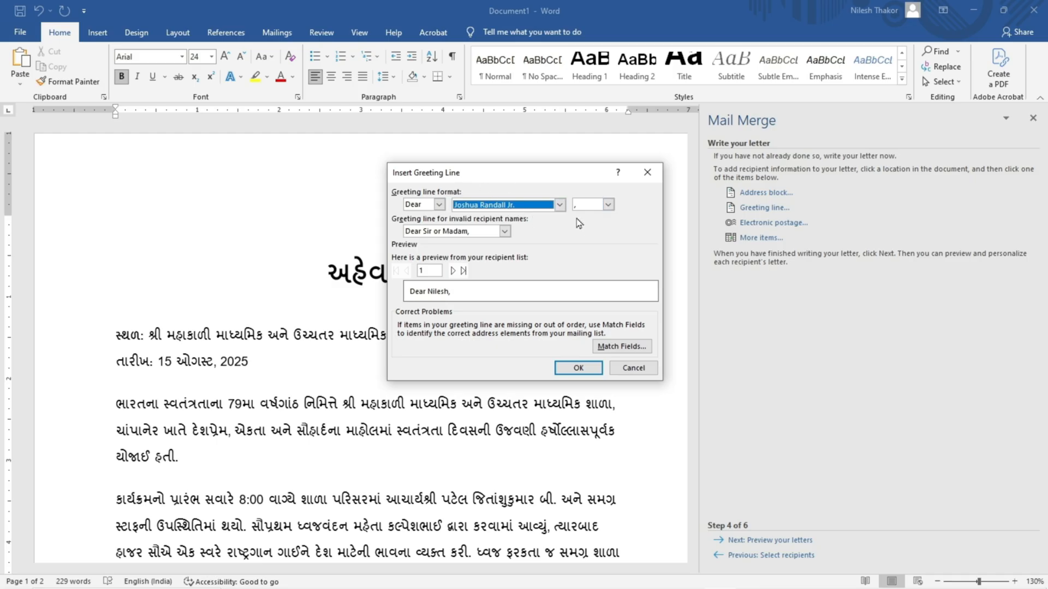
{"action": "left_click", "coordinate": [608, 208]}
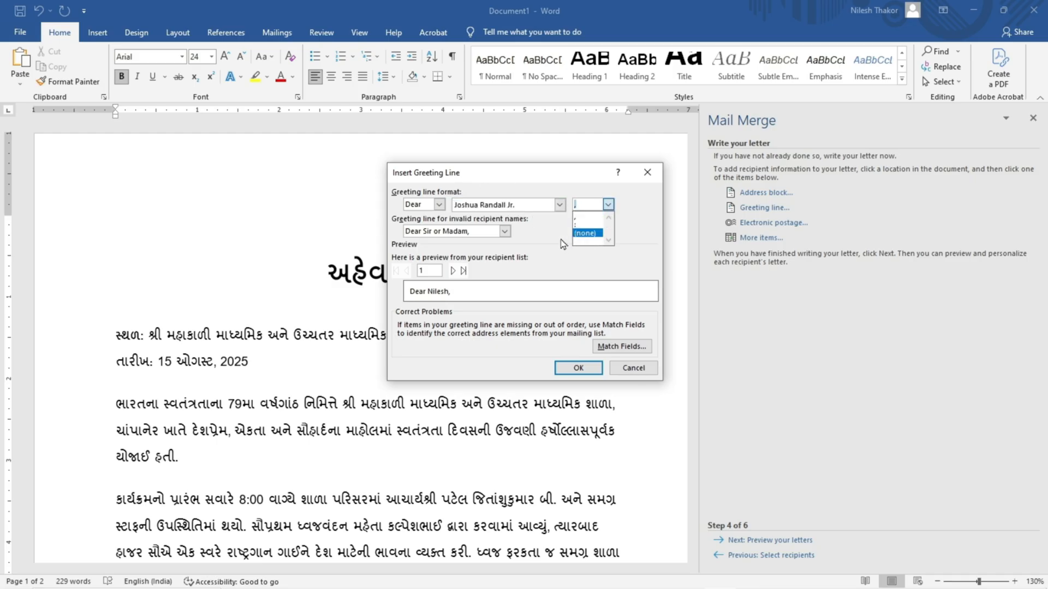
{"action": "left_click", "coordinate": [539, 240]}
{"action": "left_click", "coordinate": [442, 236]}
{"action": "left_click", "coordinate": [503, 236]}
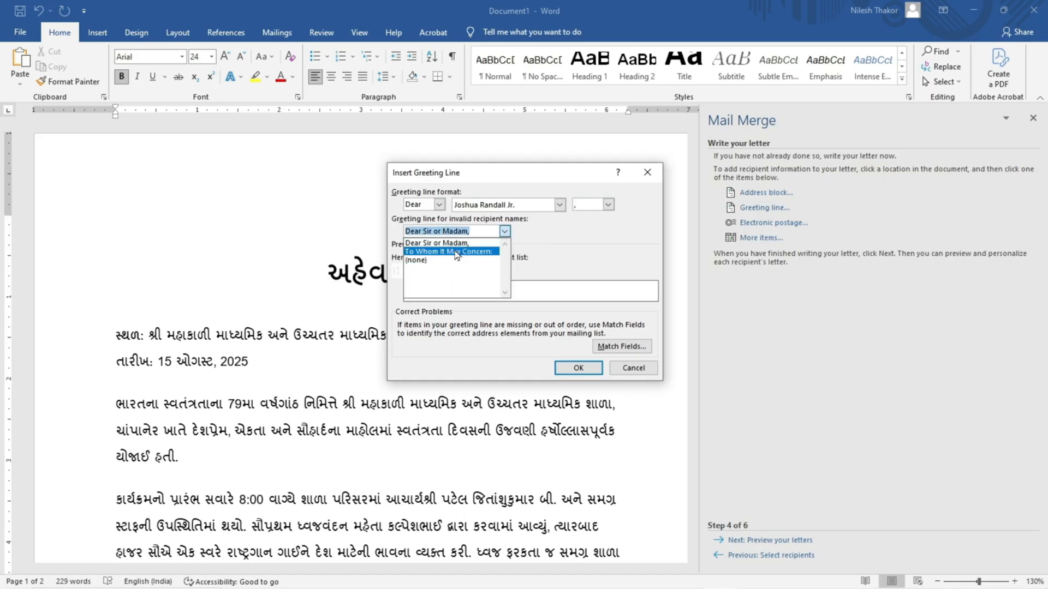
{"action": "left_click", "coordinate": [539, 244]}
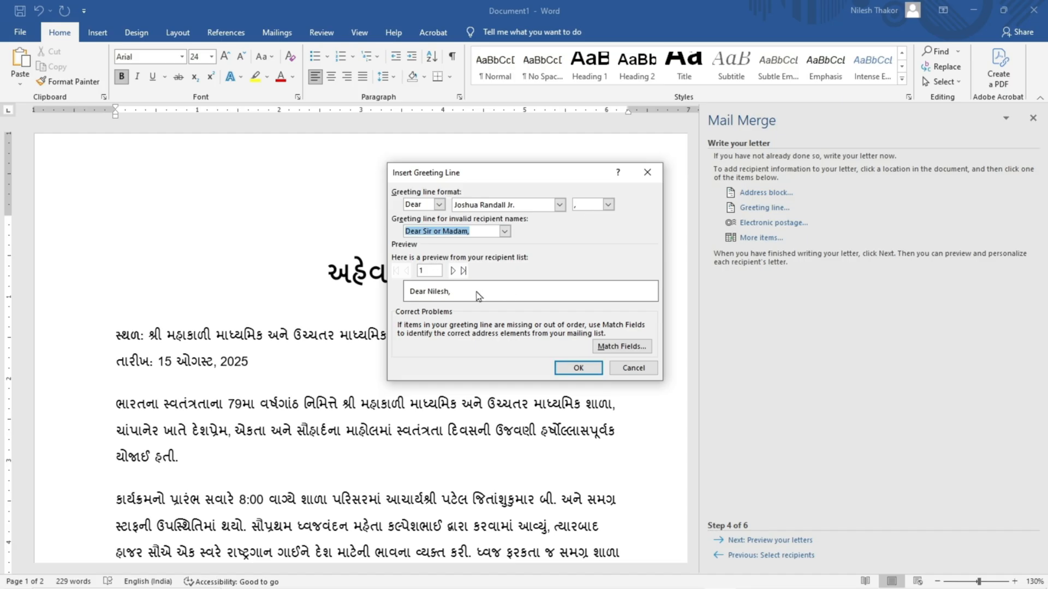
{"action": "left_click", "coordinate": [574, 371]}
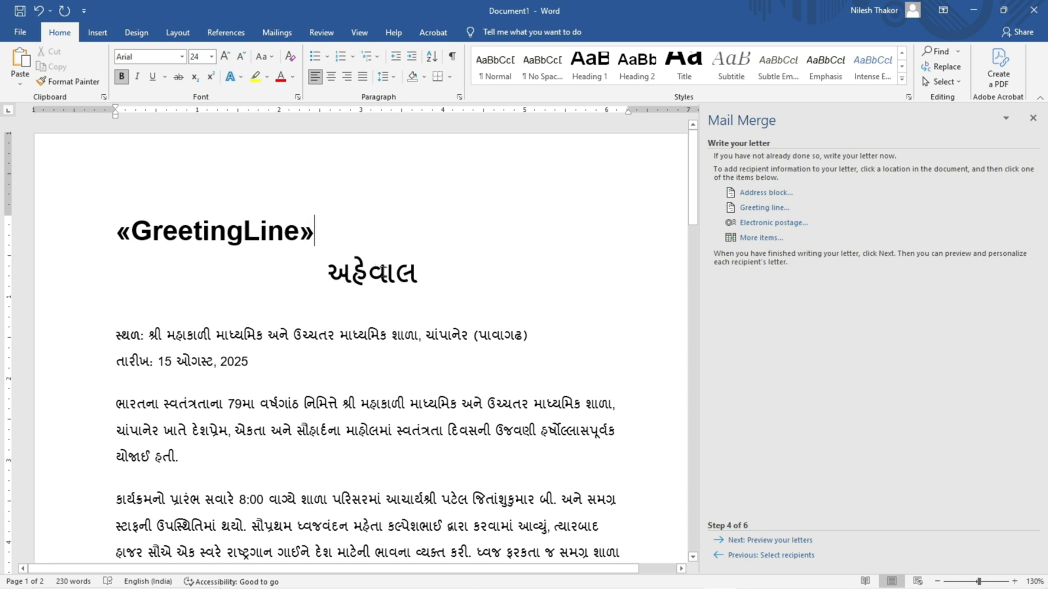
Step: Insert a right-aligned address block with name, company and postal address two lines below the greeting line, and add a blank line before the title
{"action": "key", "text": "Return"}
{"action": "key", "text": "Return"}
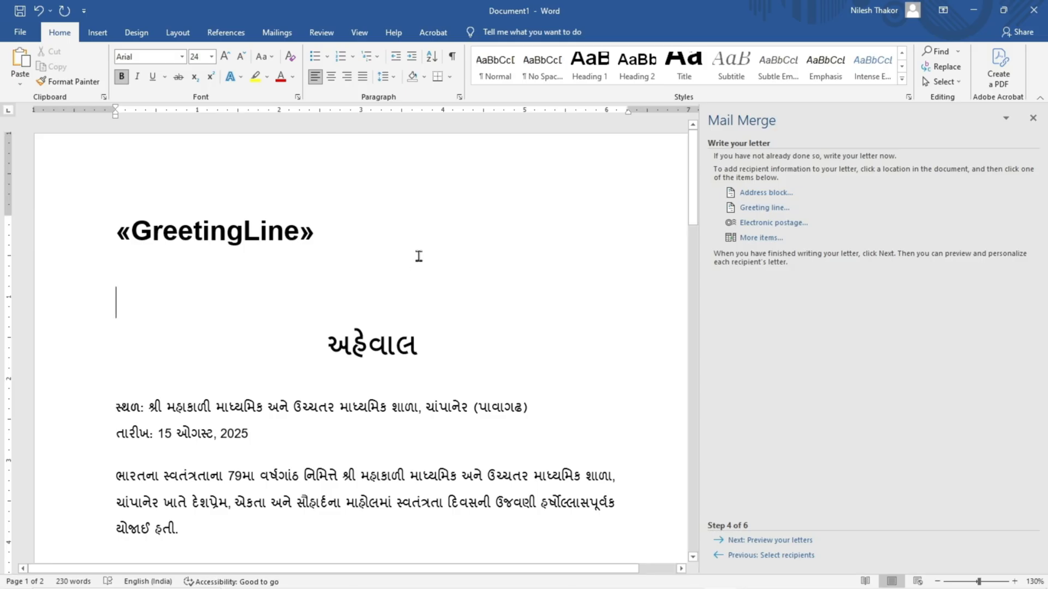
{"action": "left_click", "coordinate": [346, 76]}
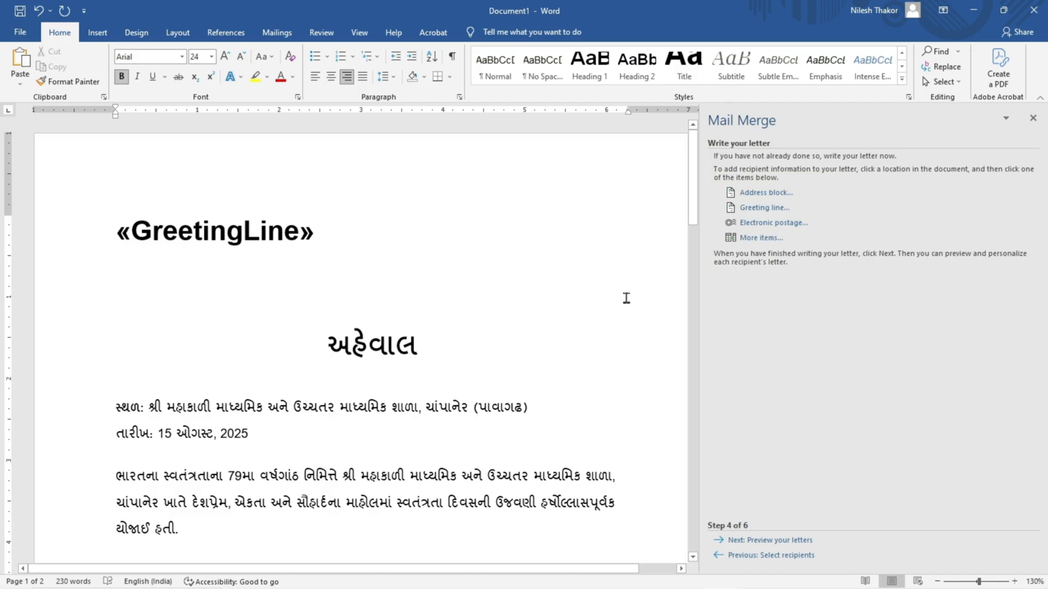
{"action": "left_click", "coordinate": [760, 193]}
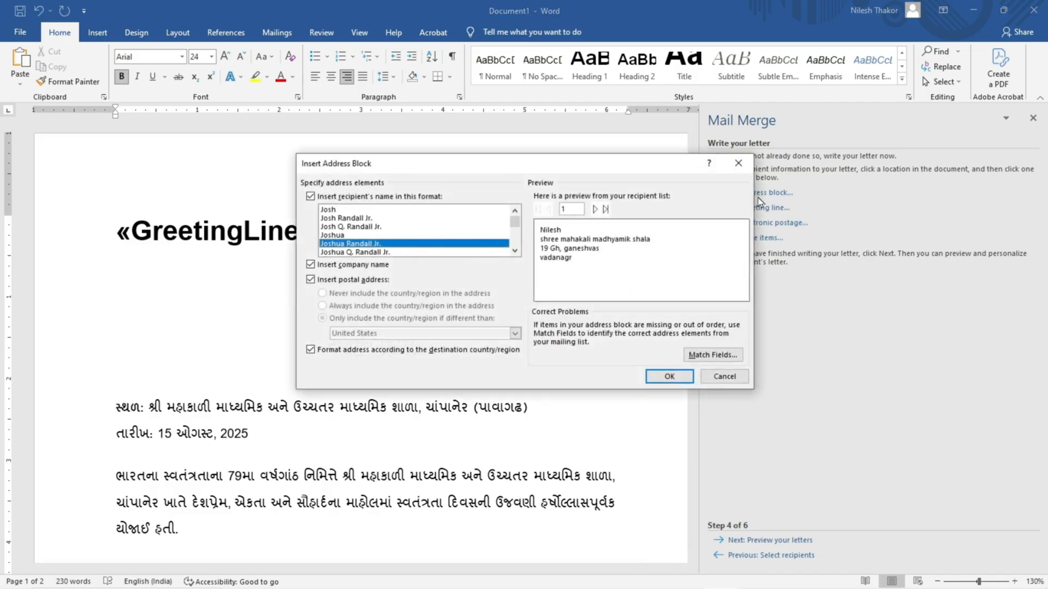
{"action": "left_click_drag", "start_coordinate": [539, 171], "coordinate": [438, 161]}
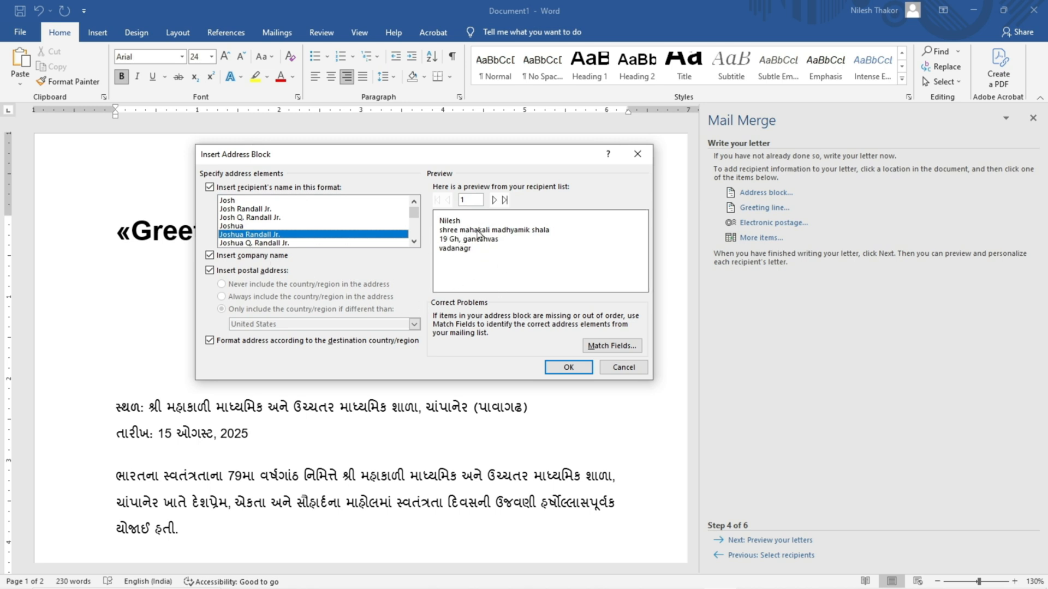
{"action": "left_click", "coordinate": [586, 371]}
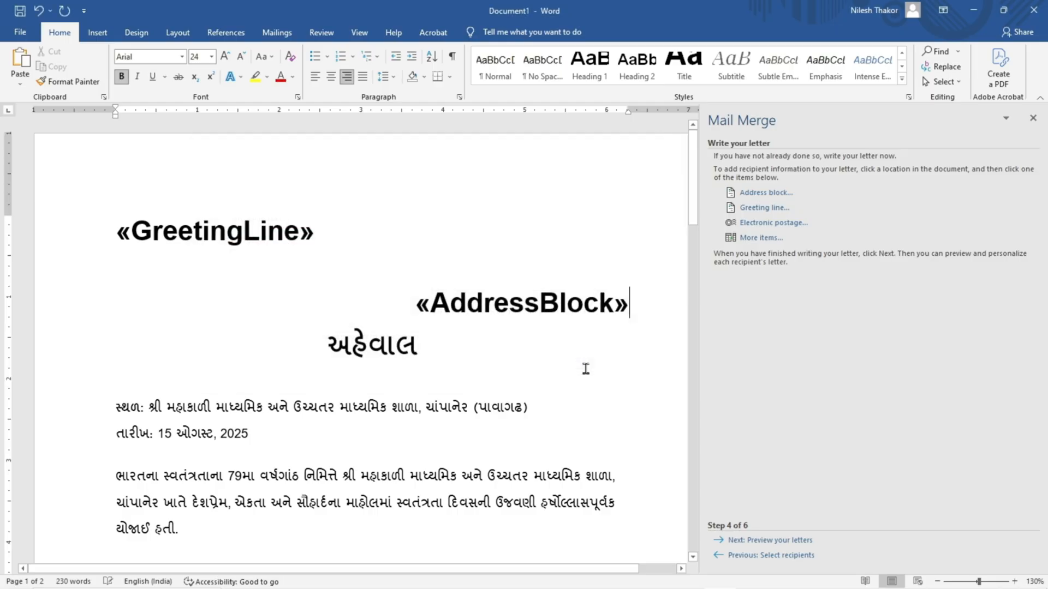
{"action": "left_click", "coordinate": [327, 345]}
{"action": "key", "text": "Return"}
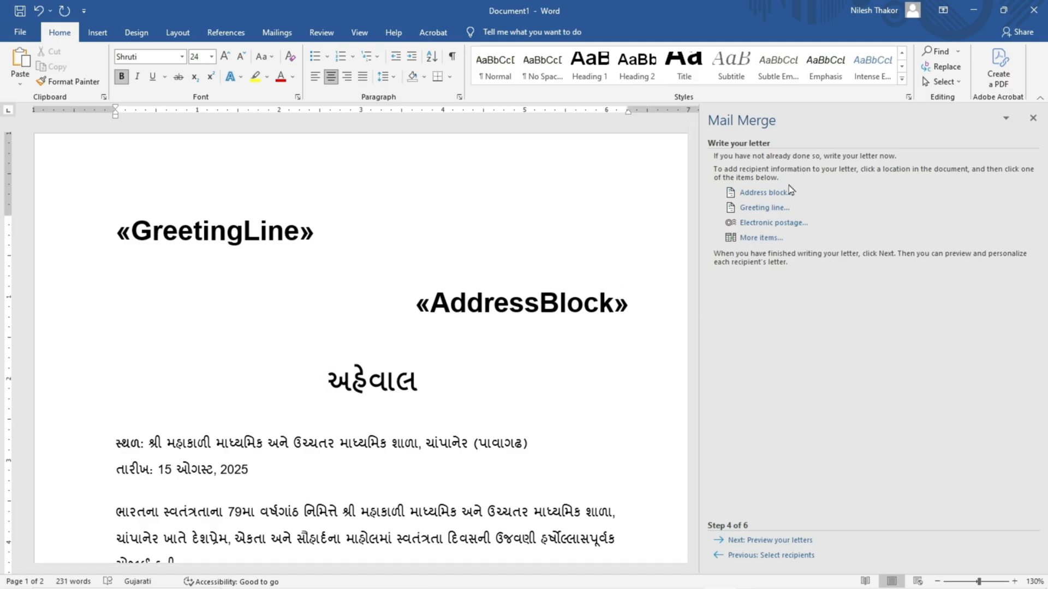
Step: Preview the merged letters for both recipients, checking the greeting, the address block and the report text
{"action": "left_click", "coordinate": [746, 541]}
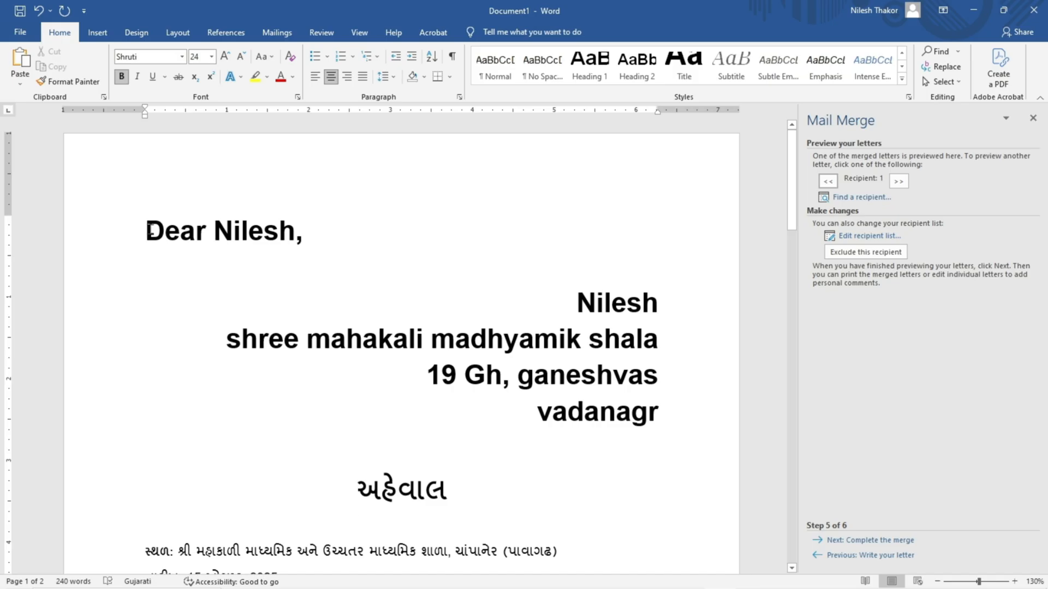
{"action": "left_click_drag", "start_coordinate": [148, 230], "coordinate": [308, 232]}
{"action": "left_click", "coordinate": [345, 227]}
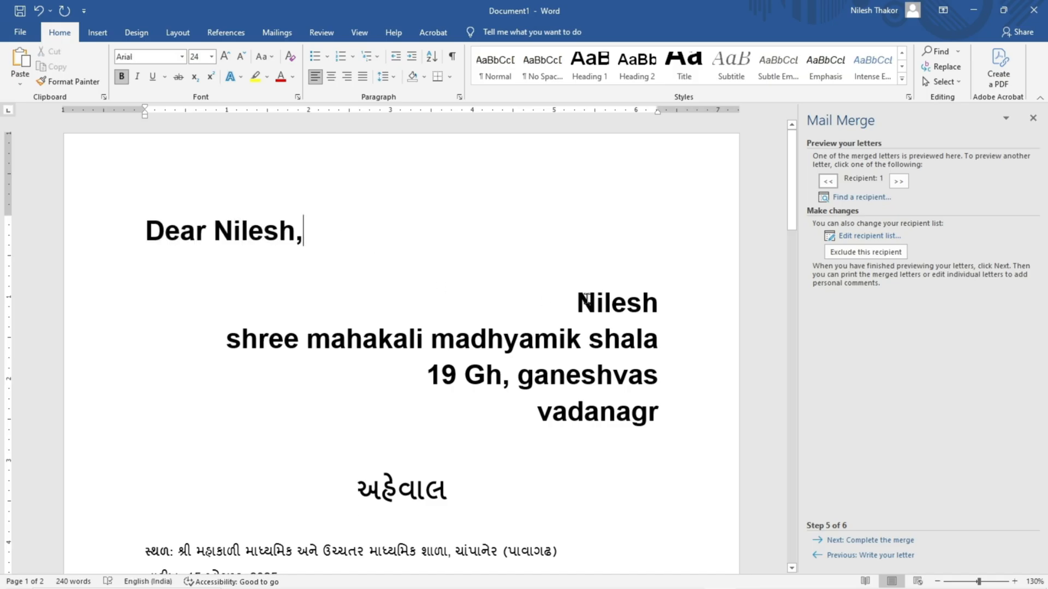
{"action": "left_click_drag", "start_coordinate": [575, 298], "coordinate": [676, 417]}
{"action": "left_click", "coordinate": [676, 417]}
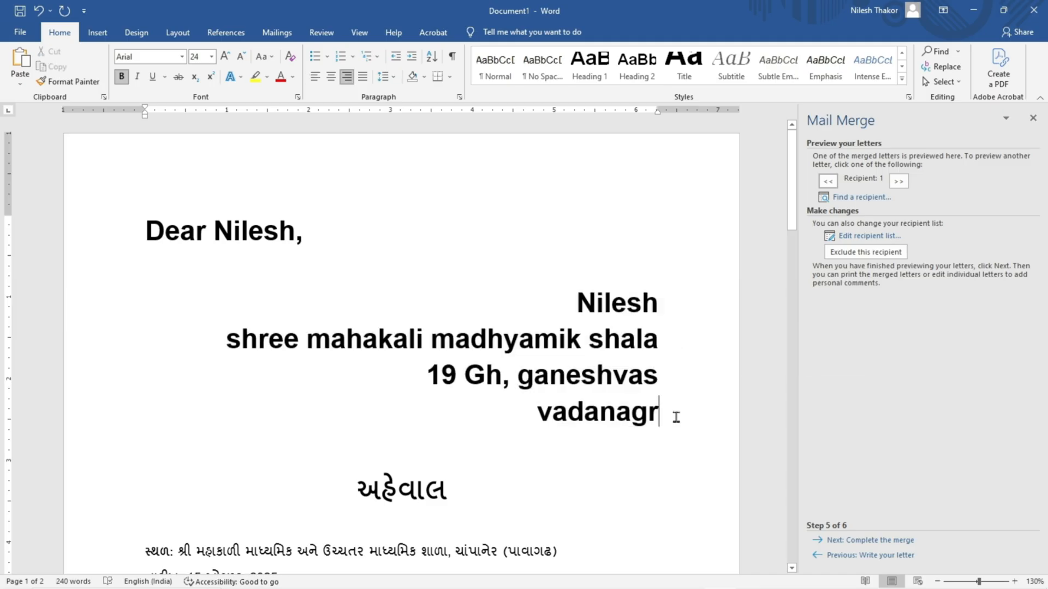
{"action": "scroll", "coordinate": [529, 470], "scroll_direction": "down", "scroll_amount": 2}
{"action": "scroll", "coordinate": [409, 488], "scroll_direction": "up", "scroll_amount": 2}
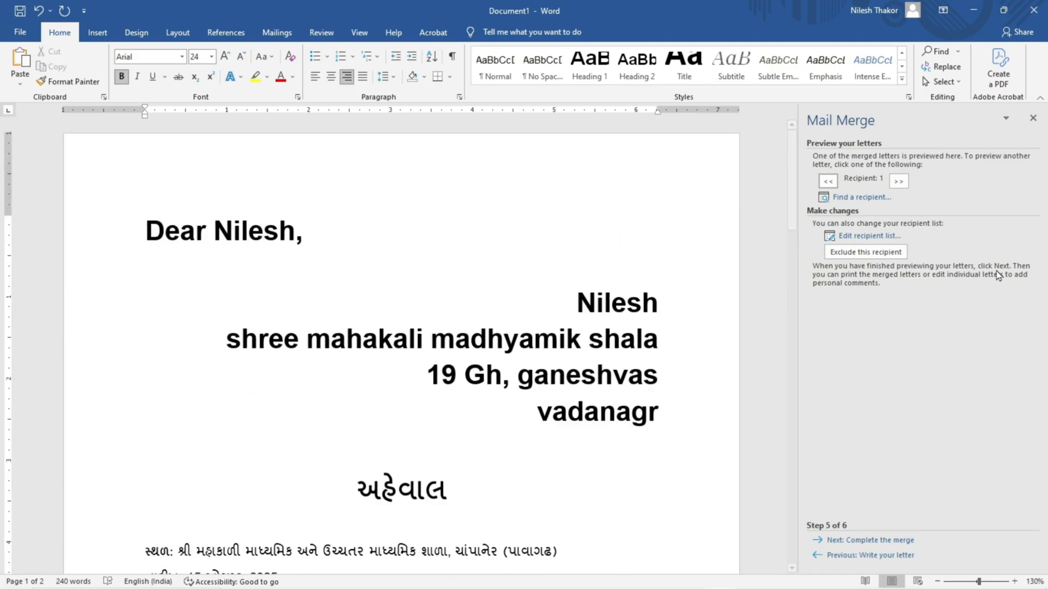
{"action": "left_click", "coordinate": [899, 182]}
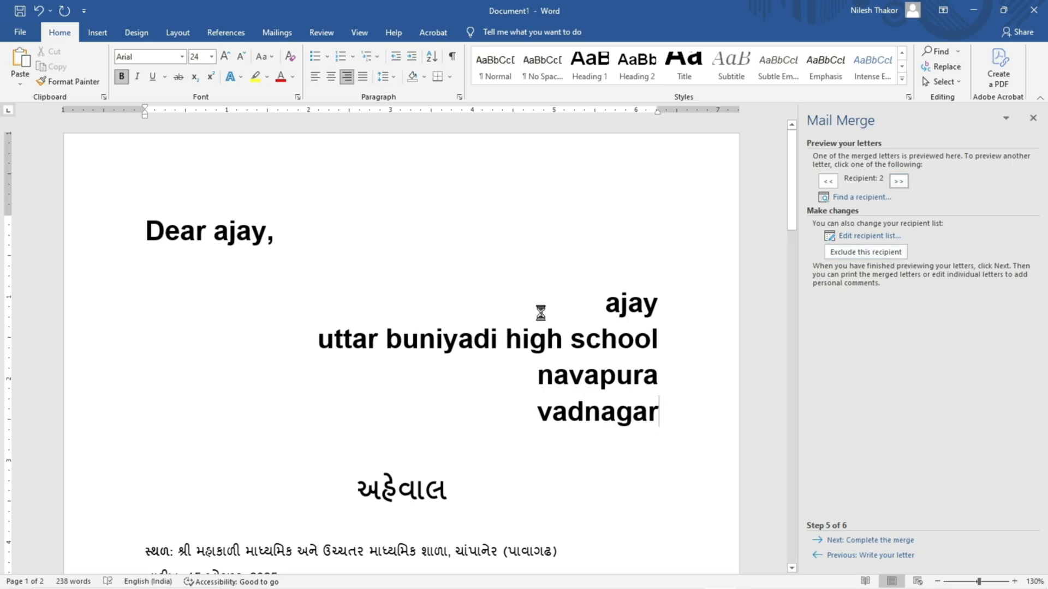
{"action": "scroll", "coordinate": [641, 384], "scroll_direction": "down", "scroll_amount": 6}
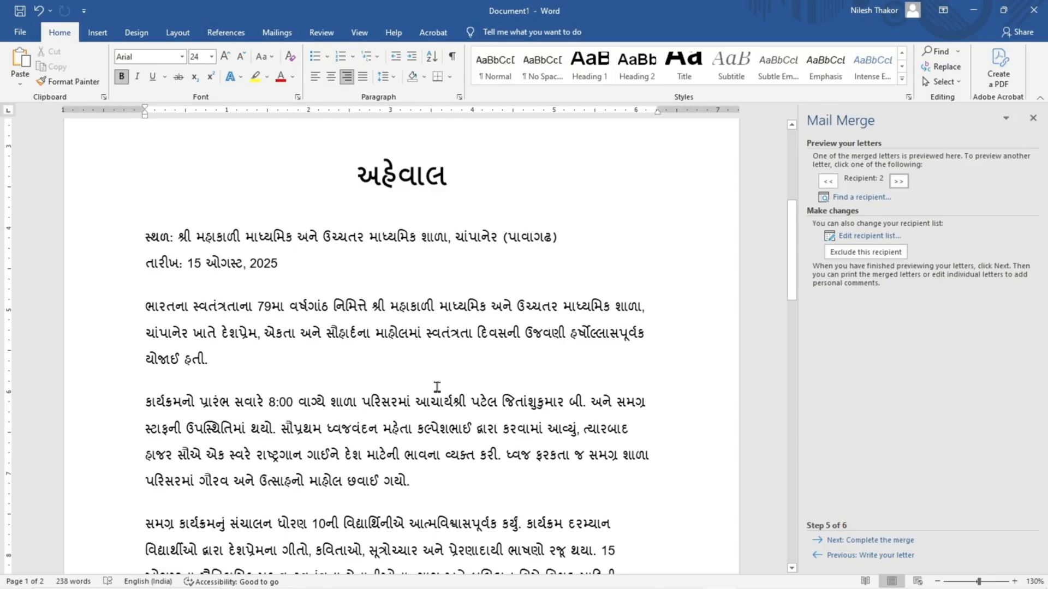
{"action": "scroll", "coordinate": [437, 387], "scroll_direction": "up", "scroll_amount": 6}
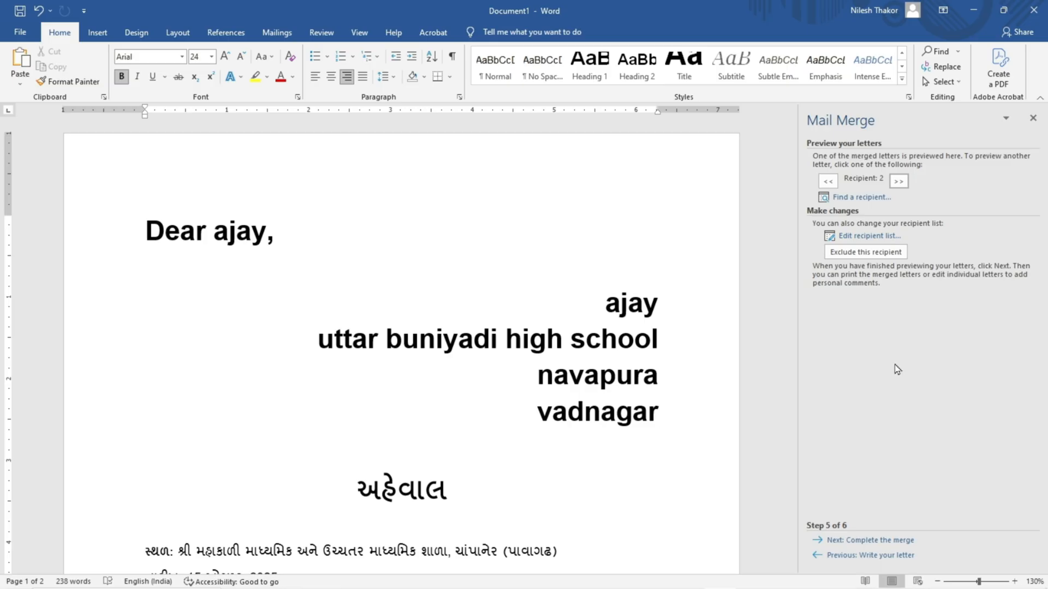
{"action": "scroll", "coordinate": [897, 370], "scroll_direction": "down", "scroll_amount": 3}
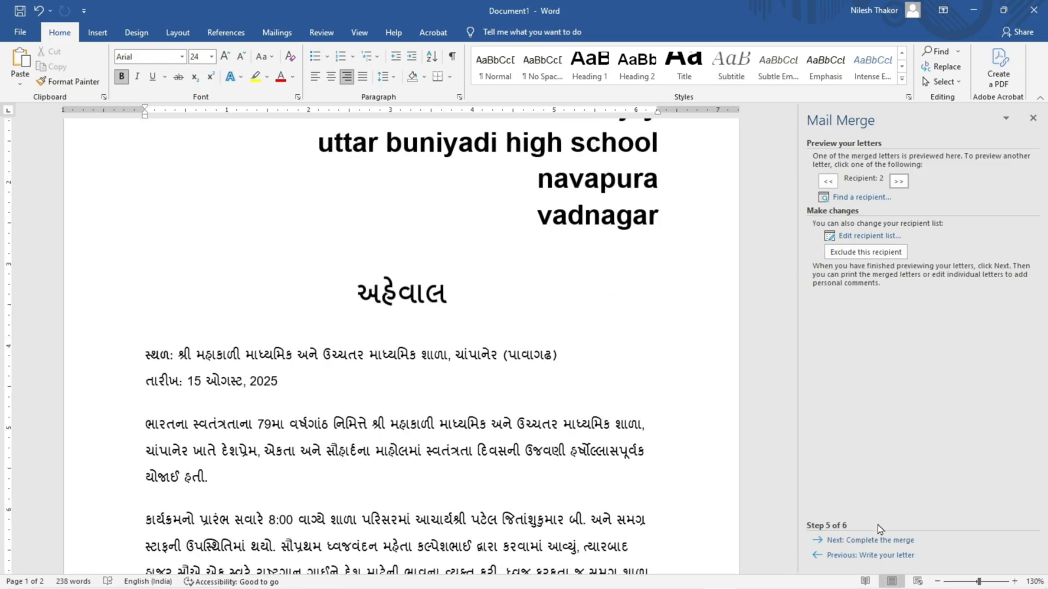
Step: Complete the merge and print the letters for all records with Microsoft Print to PDF, one copy of all pages
{"action": "left_click", "coordinate": [851, 540]}
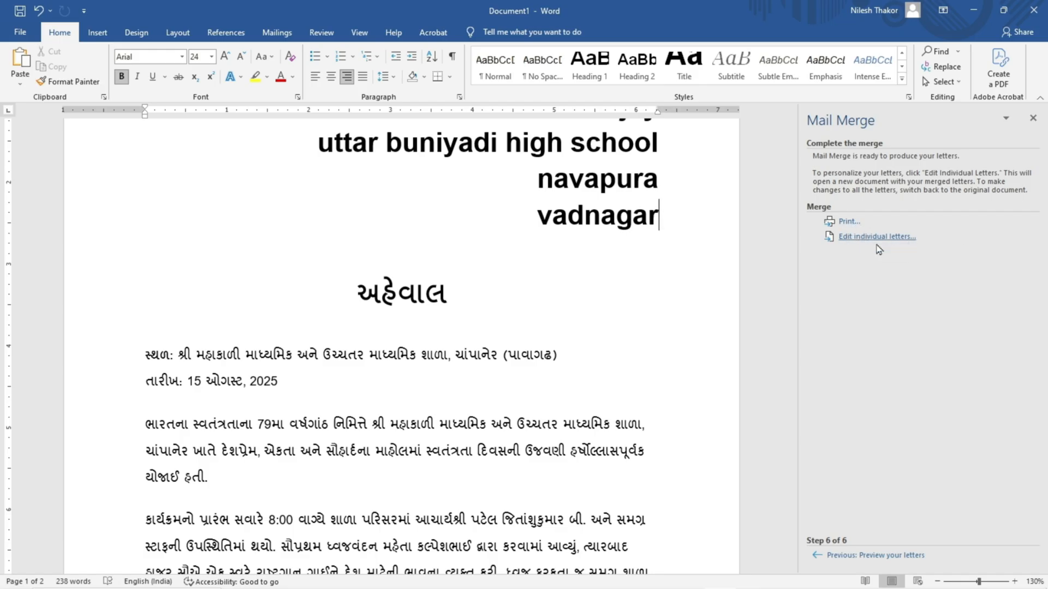
{"action": "left_click", "coordinate": [849, 222]}
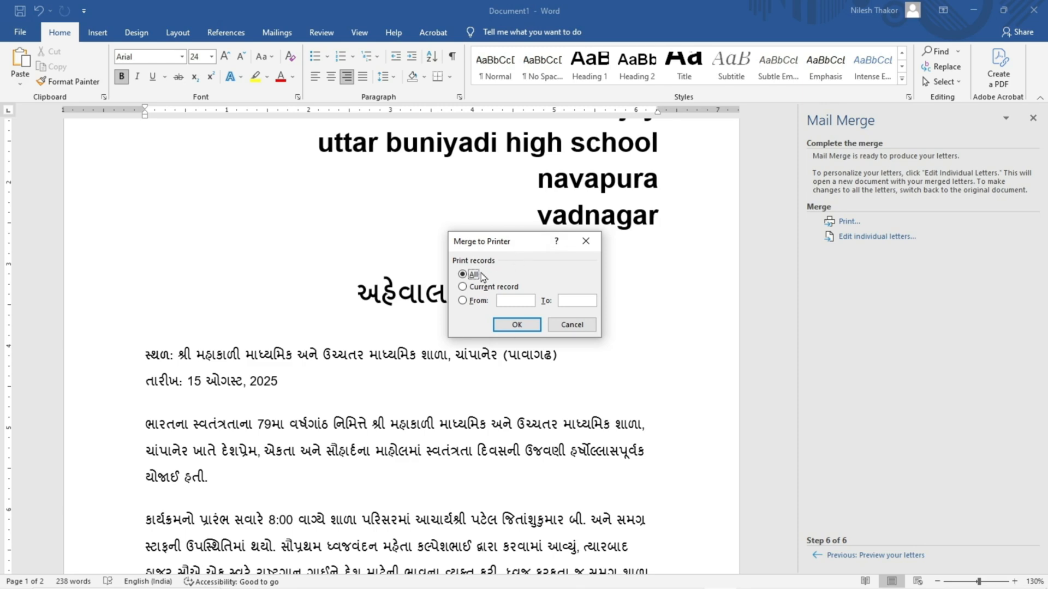
{"action": "left_click", "coordinate": [517, 325]}
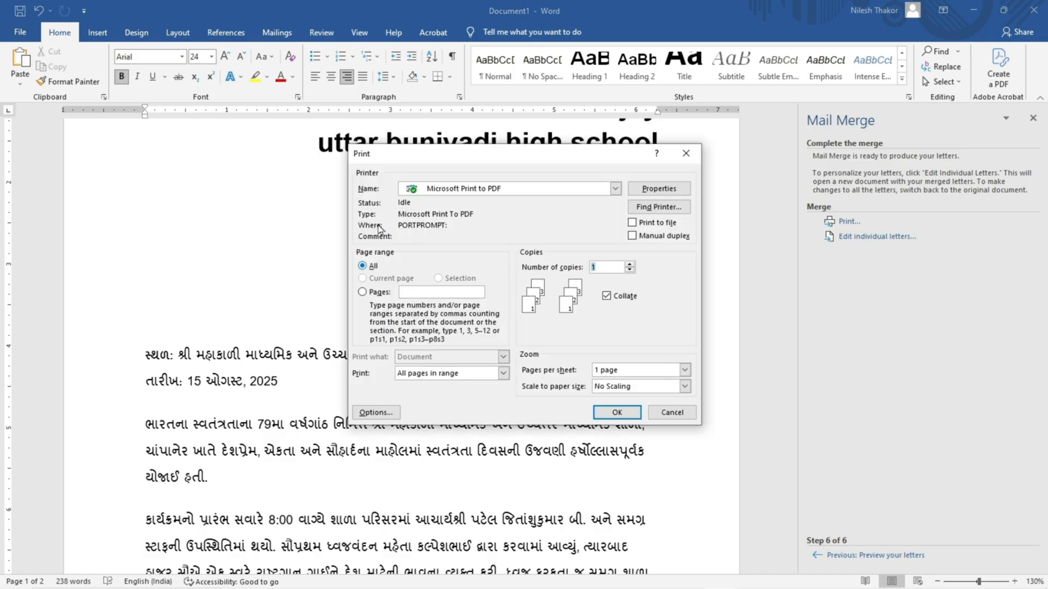
{"action": "left_click", "coordinate": [615, 418]}
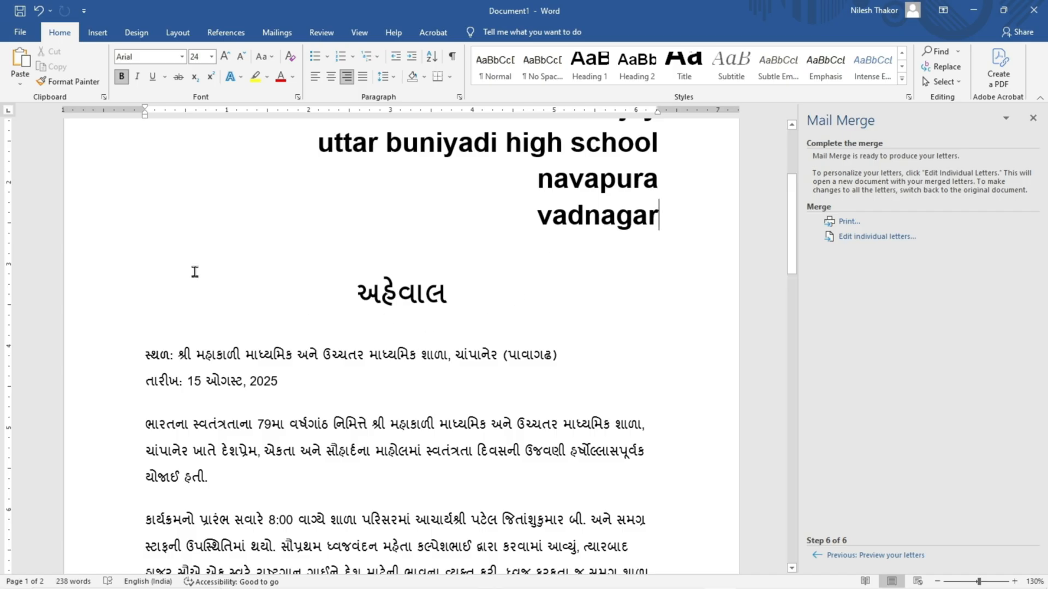
Step: Start saving the merge document under a new name and choose the 2005 folder on the Desktop as its location
{"action": "left_click", "coordinate": [22, 34]}
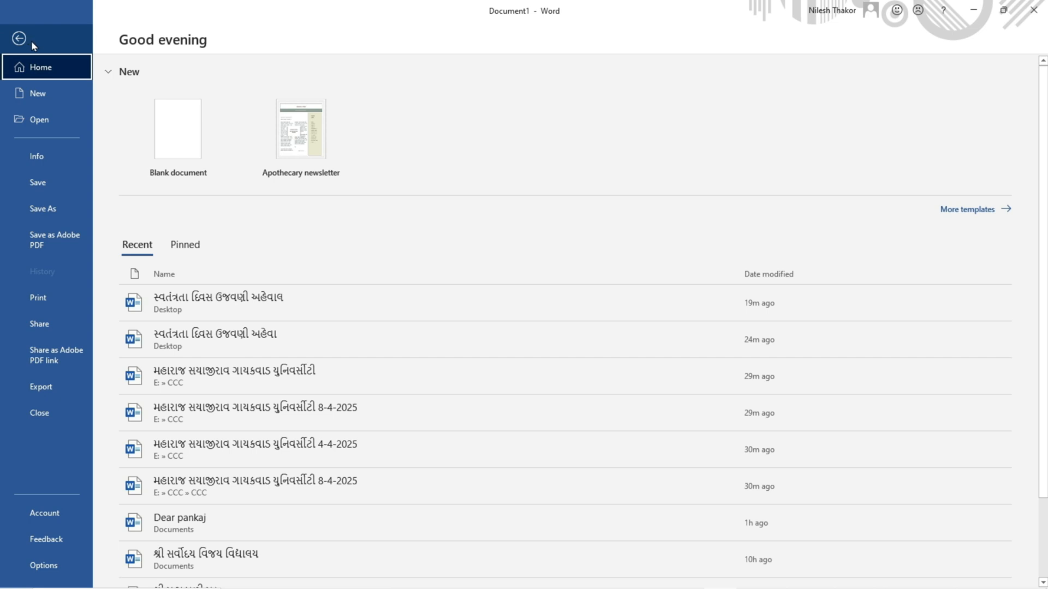
{"action": "left_click", "coordinate": [46, 212]}
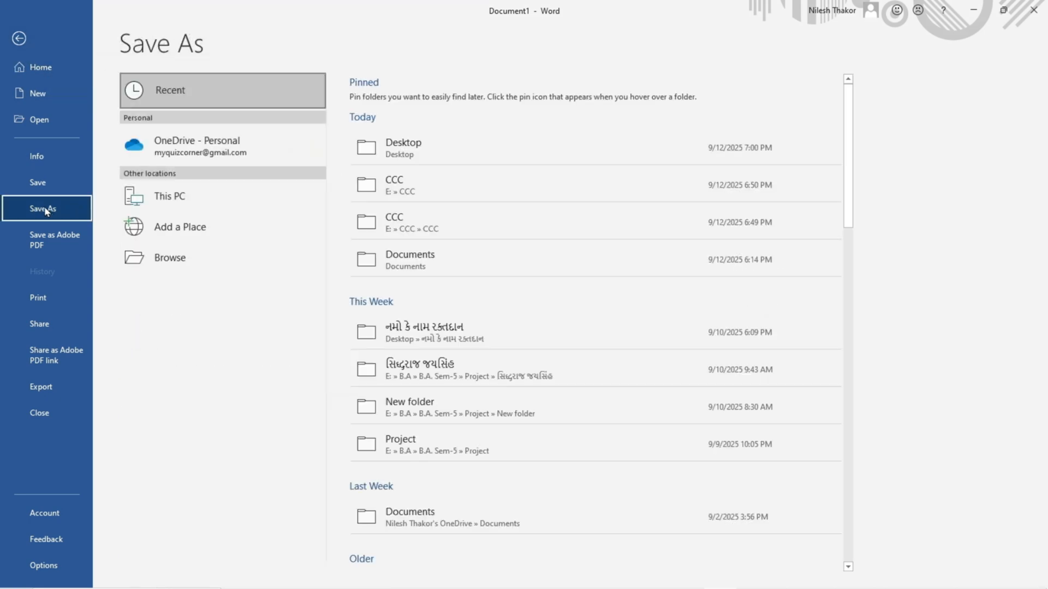
{"action": "left_click", "coordinate": [178, 265]}
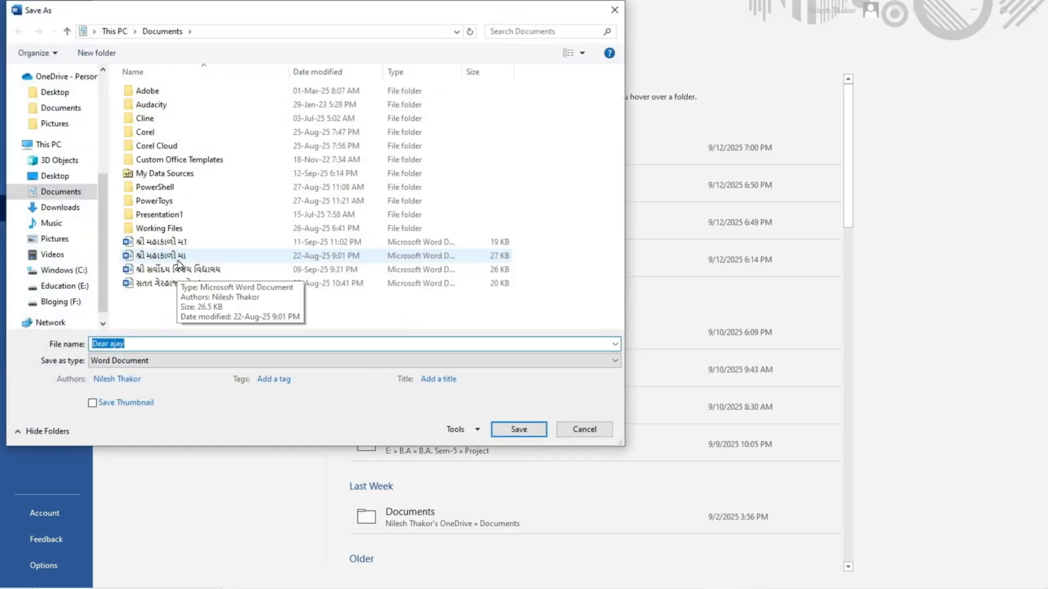
{"action": "scroll", "coordinate": [77, 262], "scroll_direction": "up", "scroll_amount": 3}
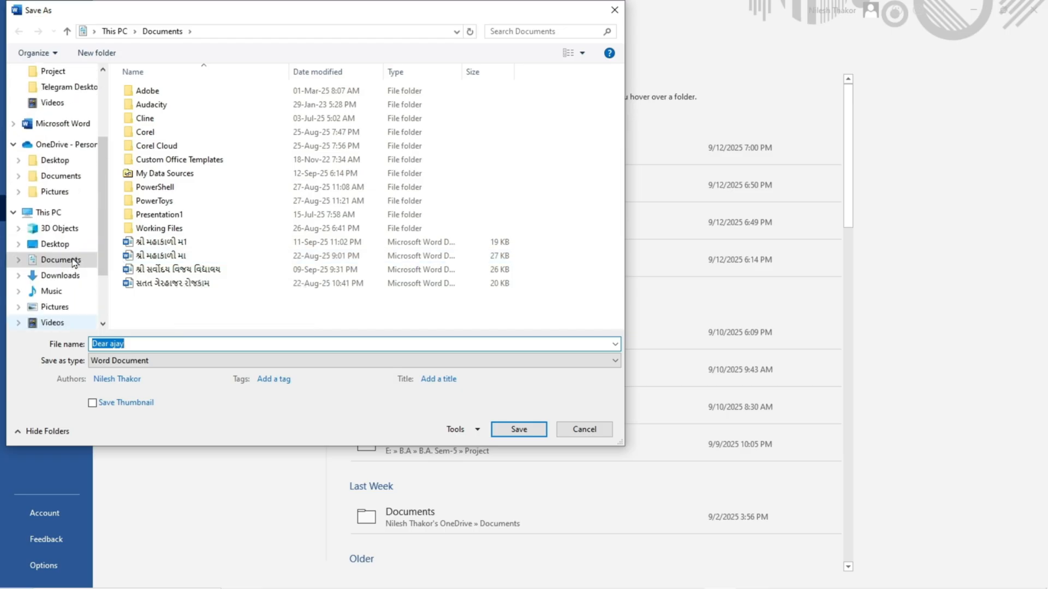
{"action": "scroll", "coordinate": [75, 262], "scroll_direction": "up", "scroll_amount": 3}
{"action": "left_click", "coordinate": [55, 97]}
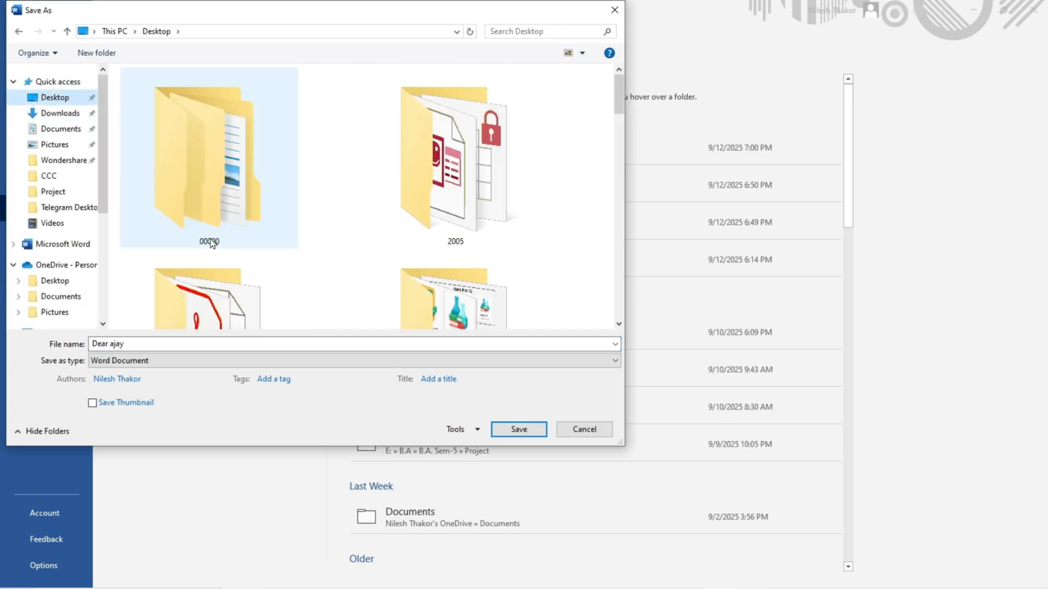
{"action": "double_click", "coordinate": [425, 190]}
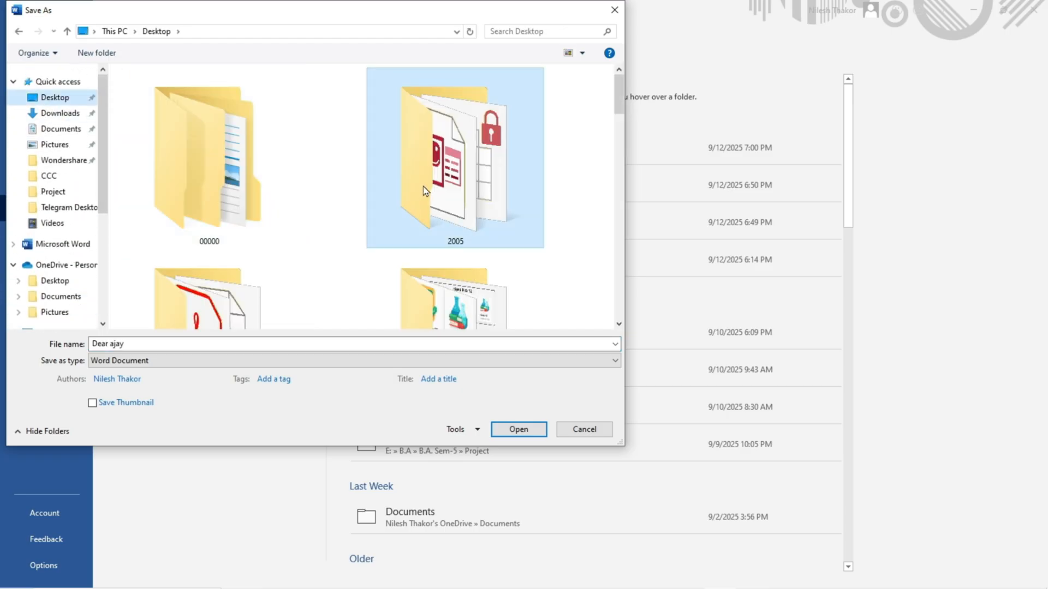
Step: Name the file Q1 and save it as a Word Document
{"action": "left_click", "coordinate": [136, 344]}
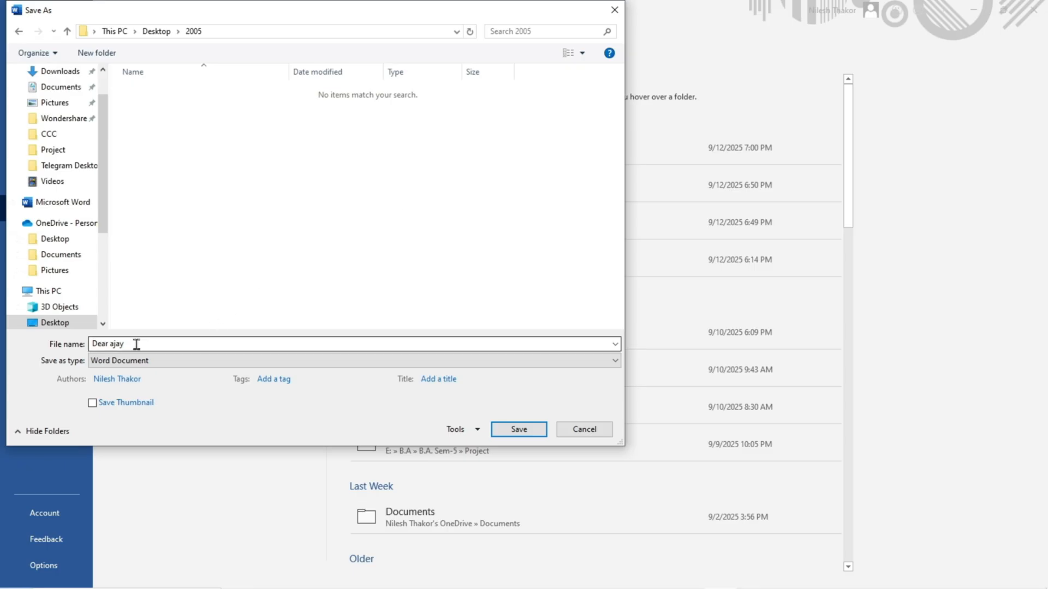
{"action": "double_click", "coordinate": [137, 345]}
{"action": "left_click", "coordinate": [136, 344]}
{"action": "double_click", "coordinate": [137, 344]}
{"action": "left_click", "coordinate": [137, 344]}
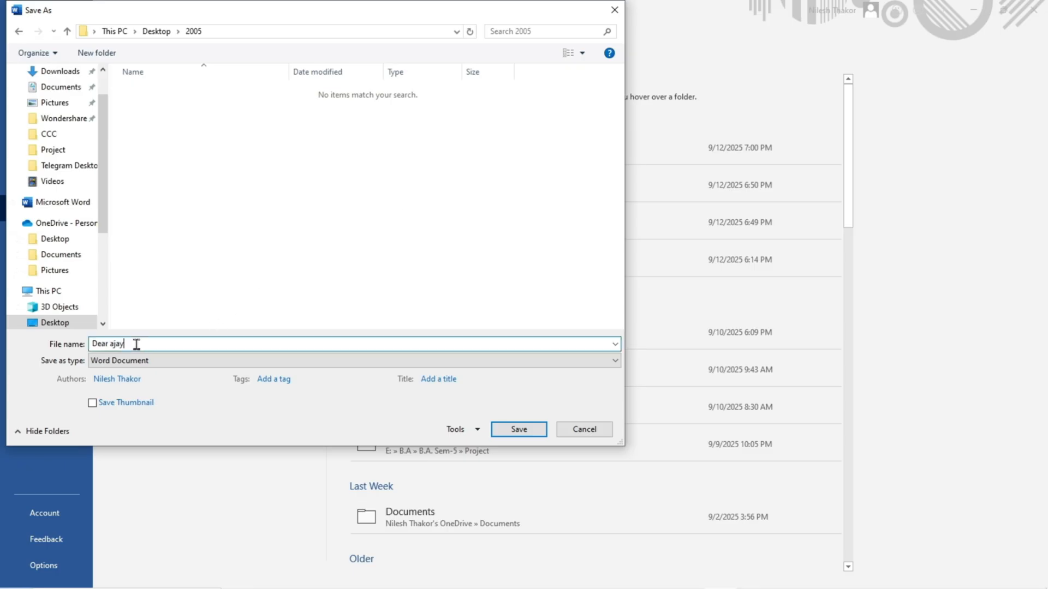
{"action": "left_click_drag", "start_coordinate": [136, 344], "coordinate": [87, 344]}
{"action": "type", "text": "Q1"}
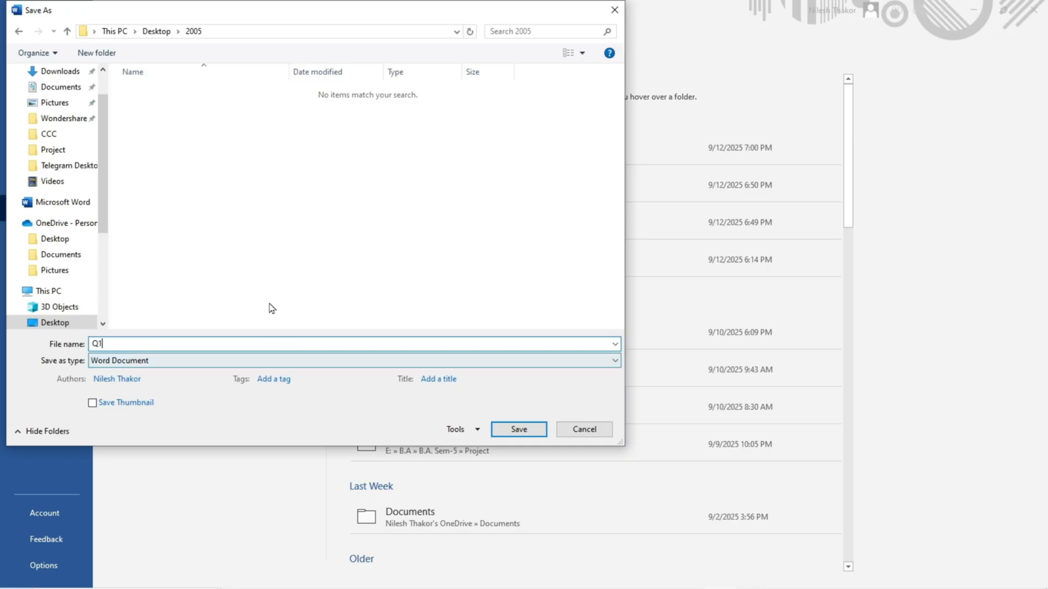
{"action": "left_click", "coordinate": [518, 430]}
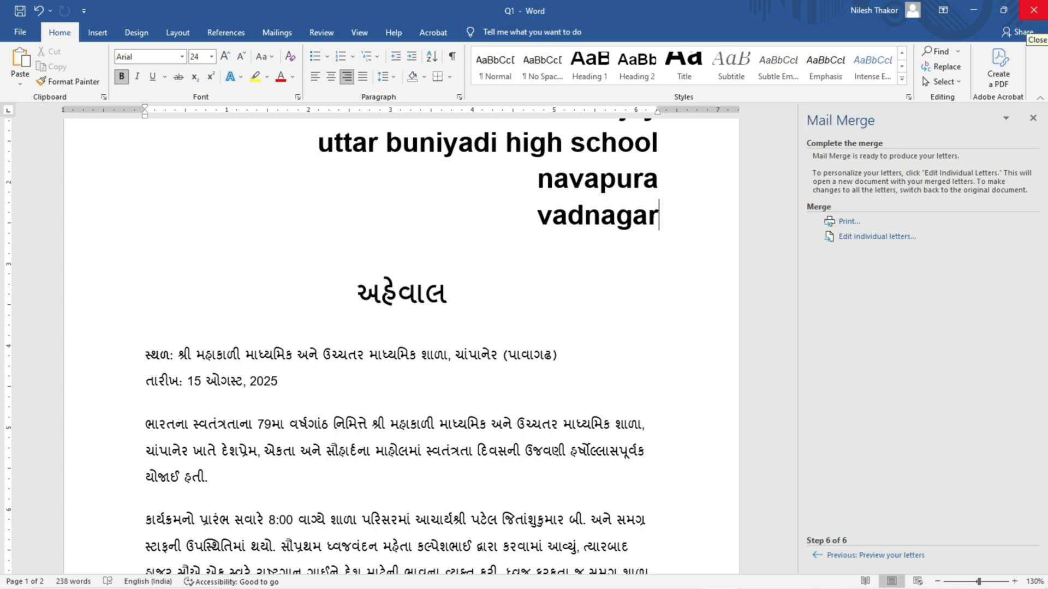
Step: Close the document, move the 2005 folder to an empty area of the desktop and open it
{"action": "left_click", "coordinate": [1034, 10]}
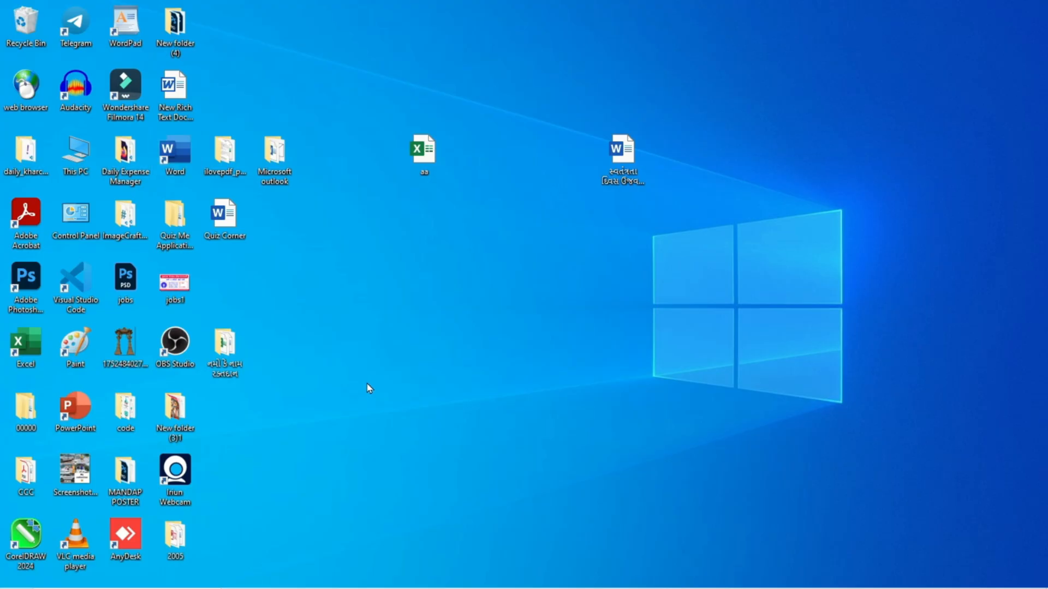
{"action": "left_click_drag", "start_coordinate": [176, 541], "coordinate": [483, 276]}
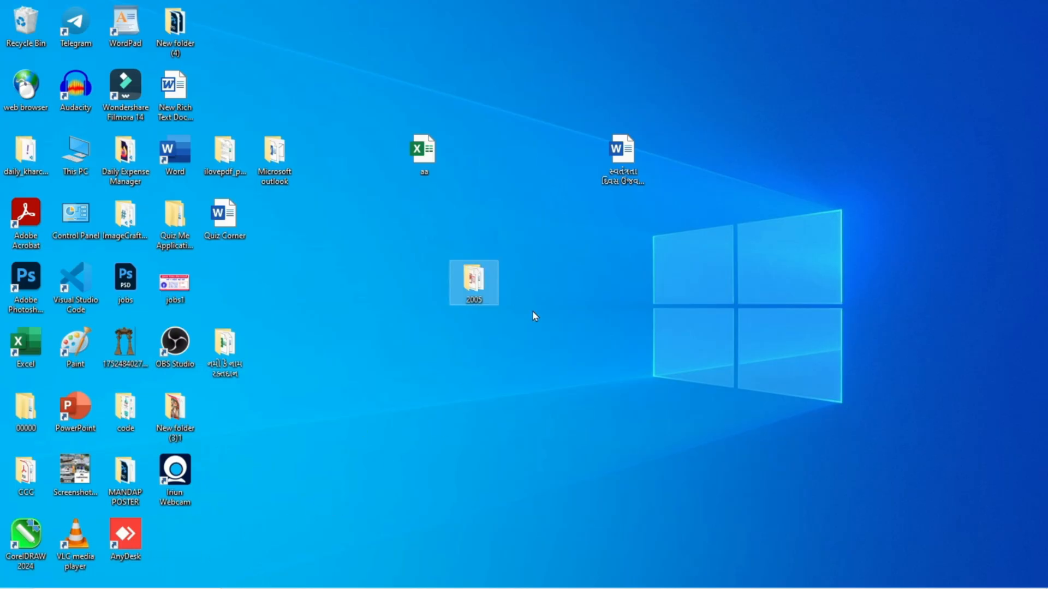
{"action": "double_click", "coordinate": [475, 292]}
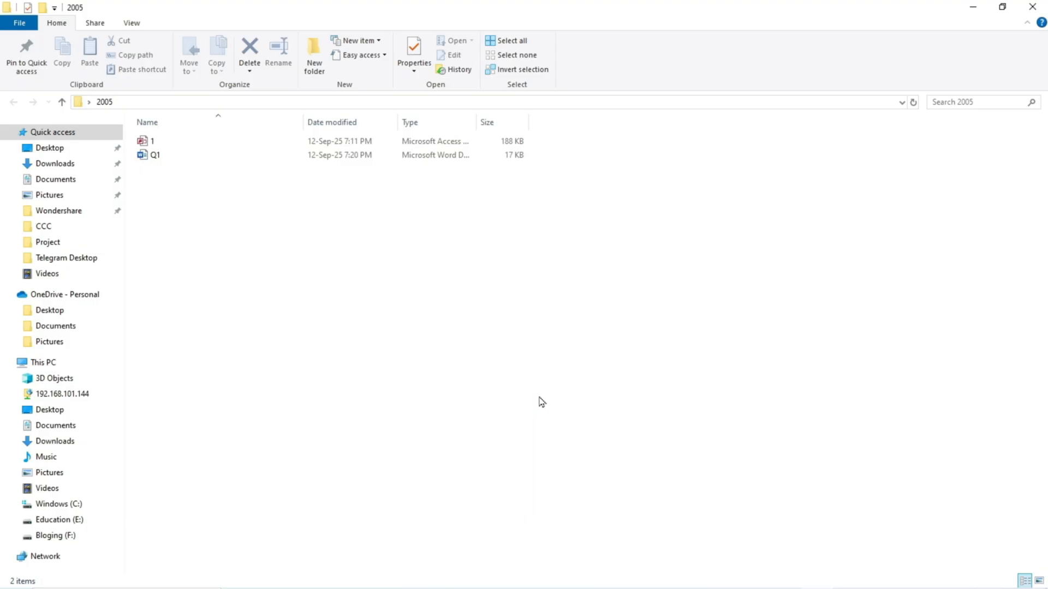
Step: Reopen the Q1 document from the 2005 folder, allowing its SQL command to load the Office Address List data
{"action": "left_click", "coordinate": [154, 161]}
{"action": "double_click", "coordinate": [155, 160]}
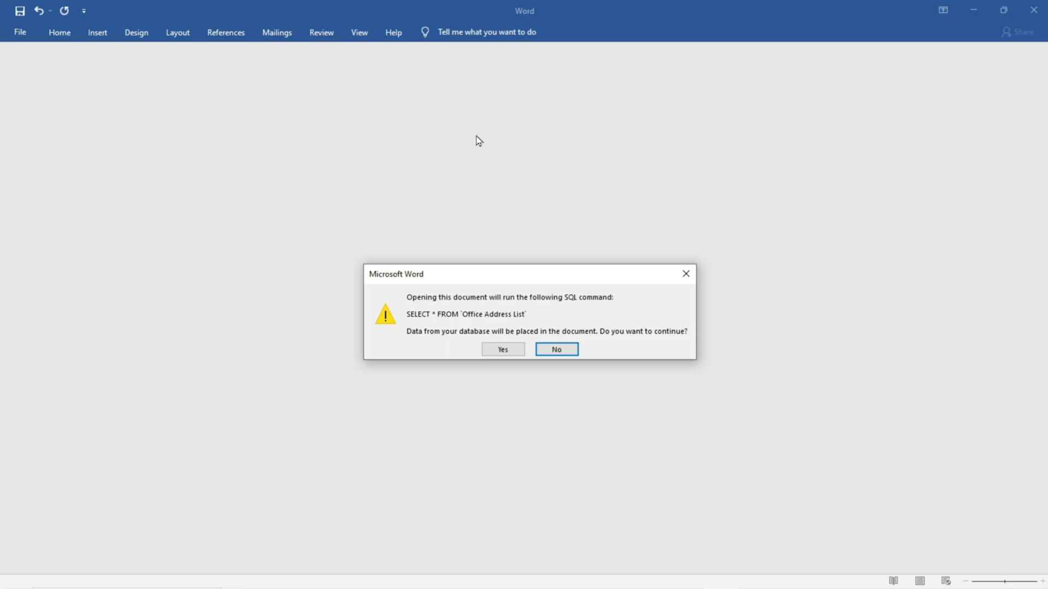
{"action": "left_click", "coordinate": [504, 352]}
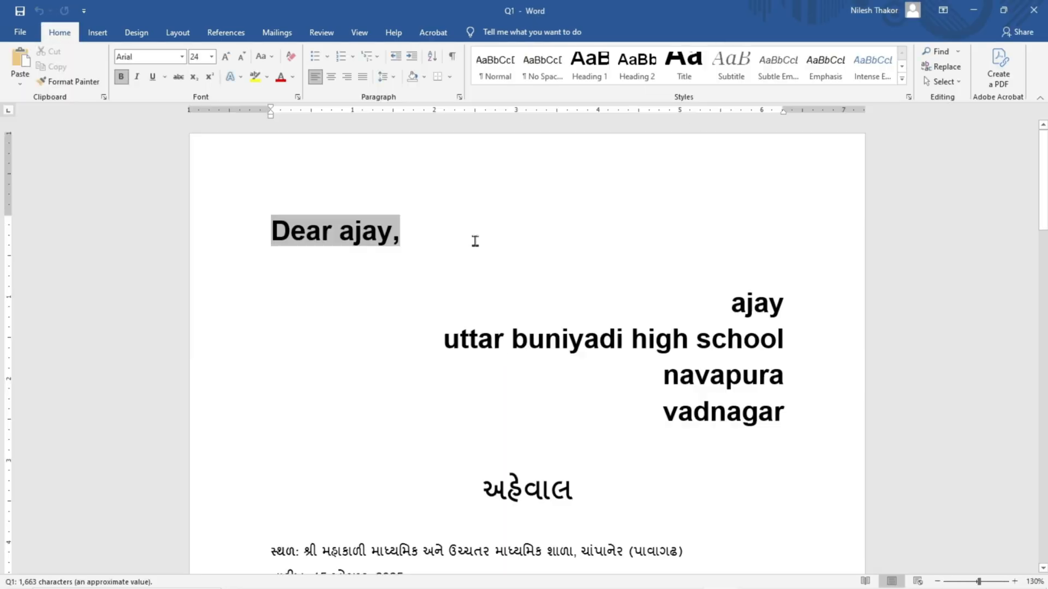
{"action": "left_click", "coordinate": [480, 236]}
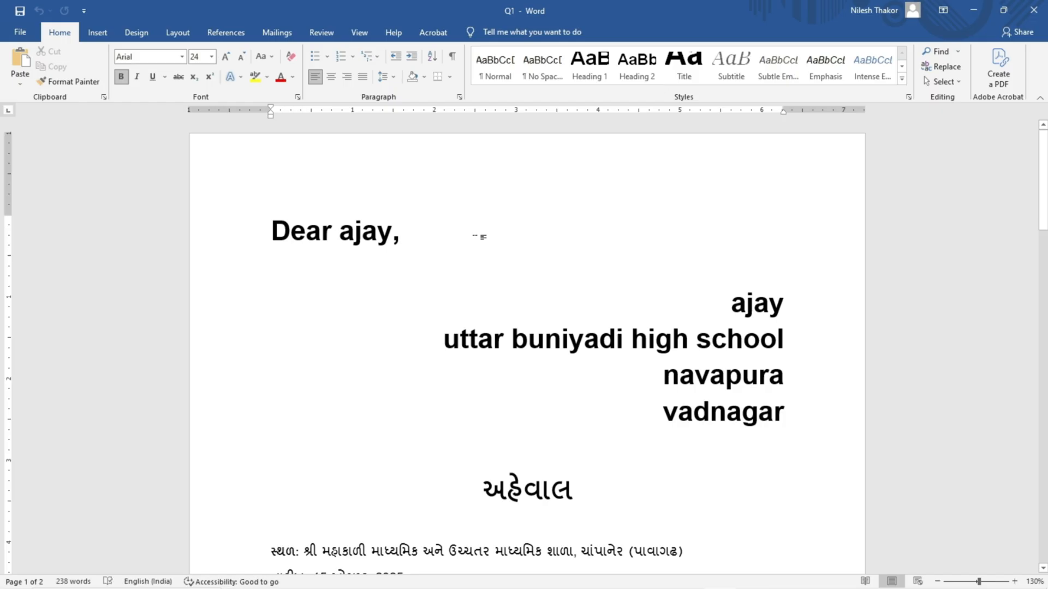
Step: Check the reopened letter and preview the merge results for the previous recipient and the following one
{"action": "scroll", "coordinate": [480, 256], "scroll_direction": "down", "scroll_amount": 3}
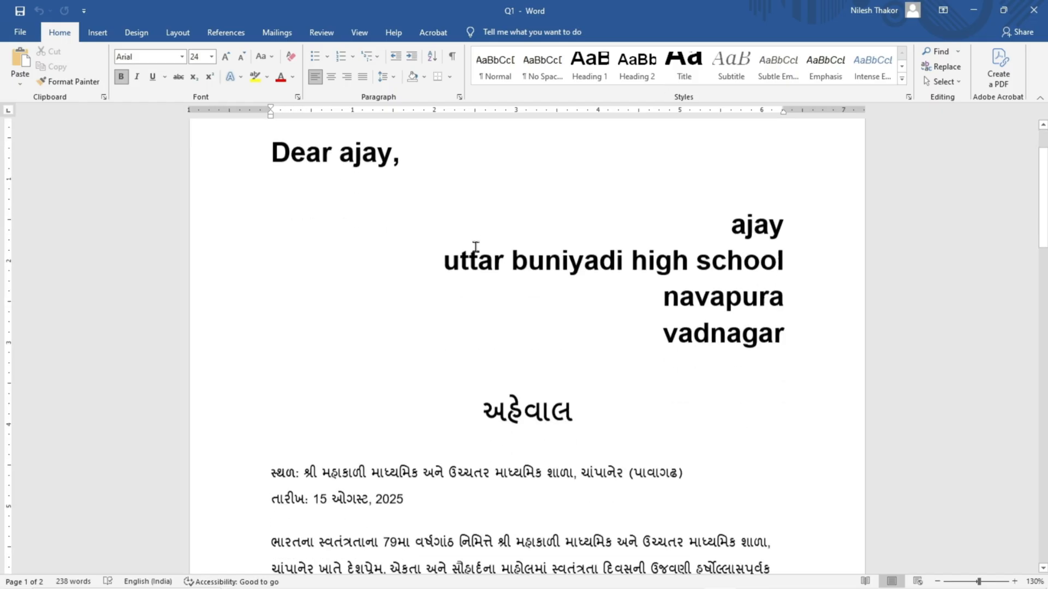
{"action": "scroll", "coordinate": [479, 257], "scroll_direction": "up", "scroll_amount": 3}
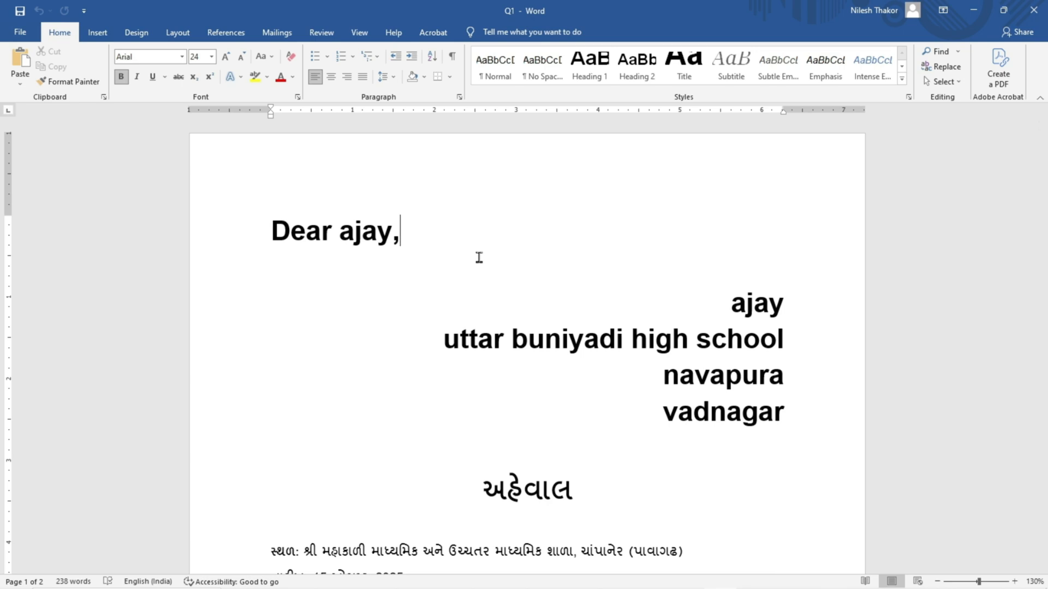
{"action": "left_click", "coordinate": [269, 42]}
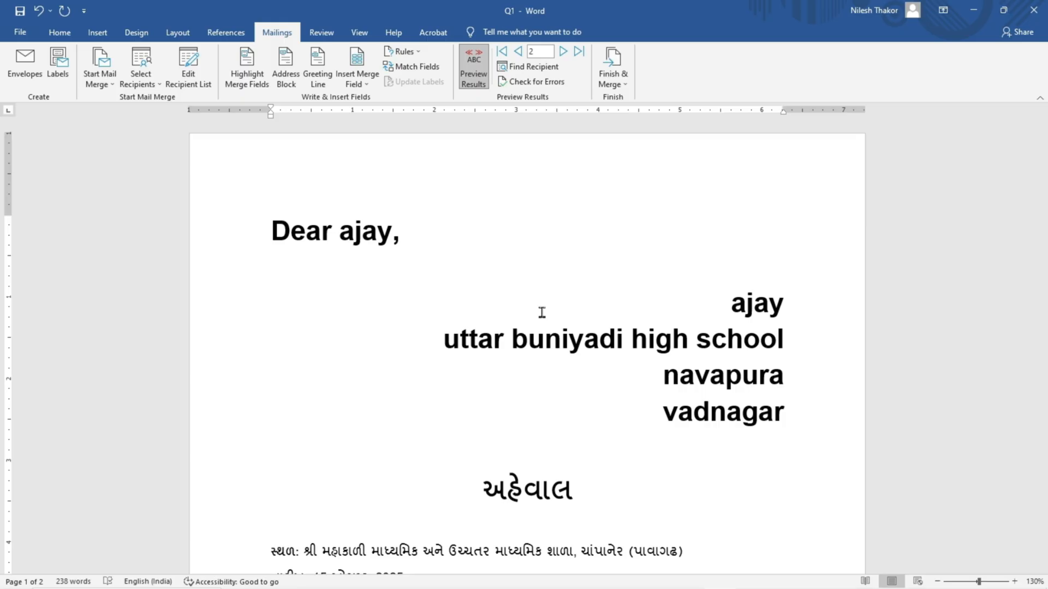
{"action": "left_click", "coordinate": [519, 53]}
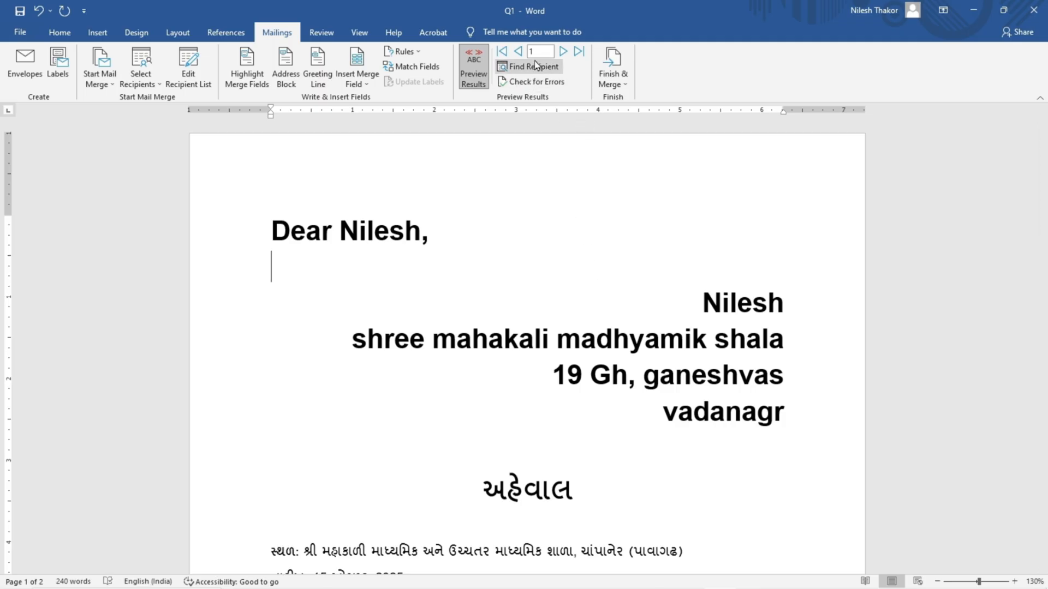
{"action": "left_click", "coordinate": [561, 55]}
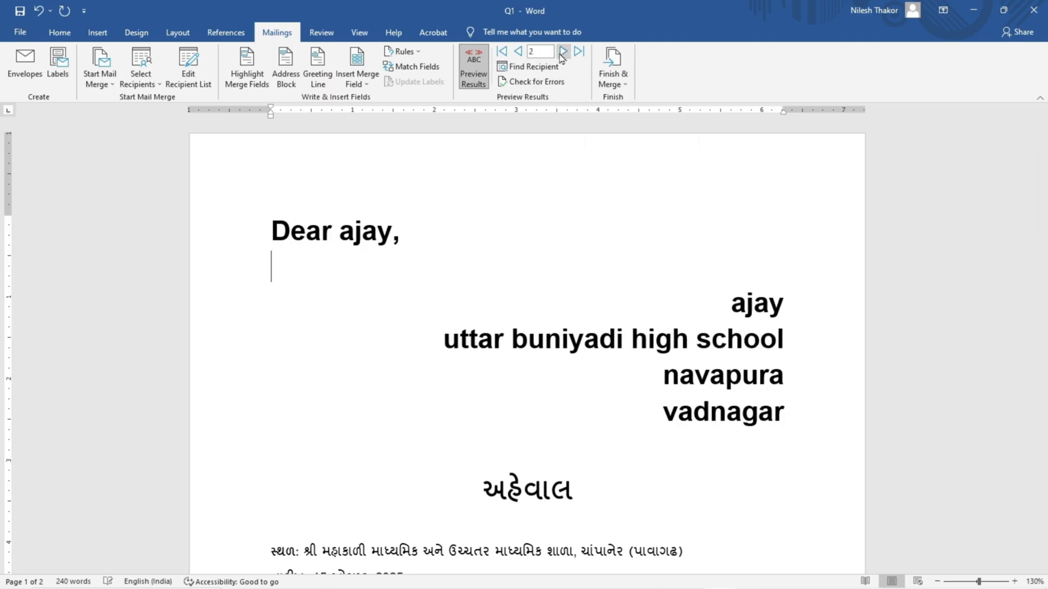